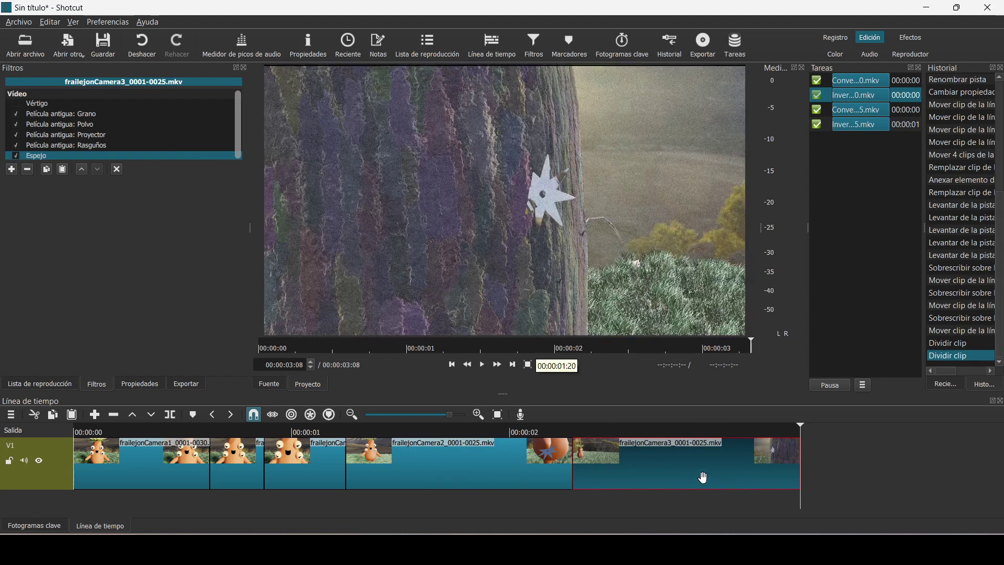
- Replay the trailer from about 2 s and 1 s, then view the shotcut.org/download page
left_click(567, 429)
key("space")
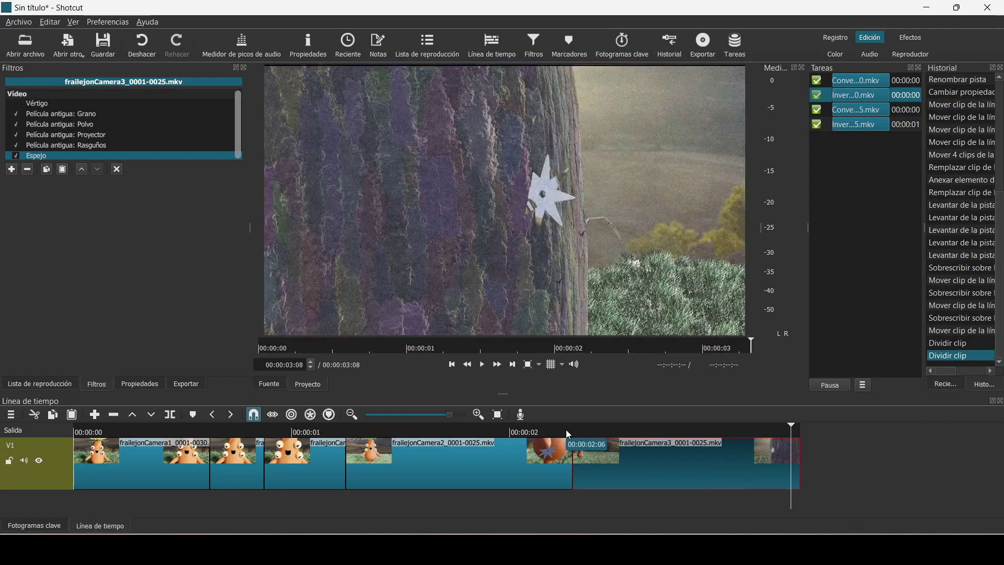
left_click(361, 431)
key("space")
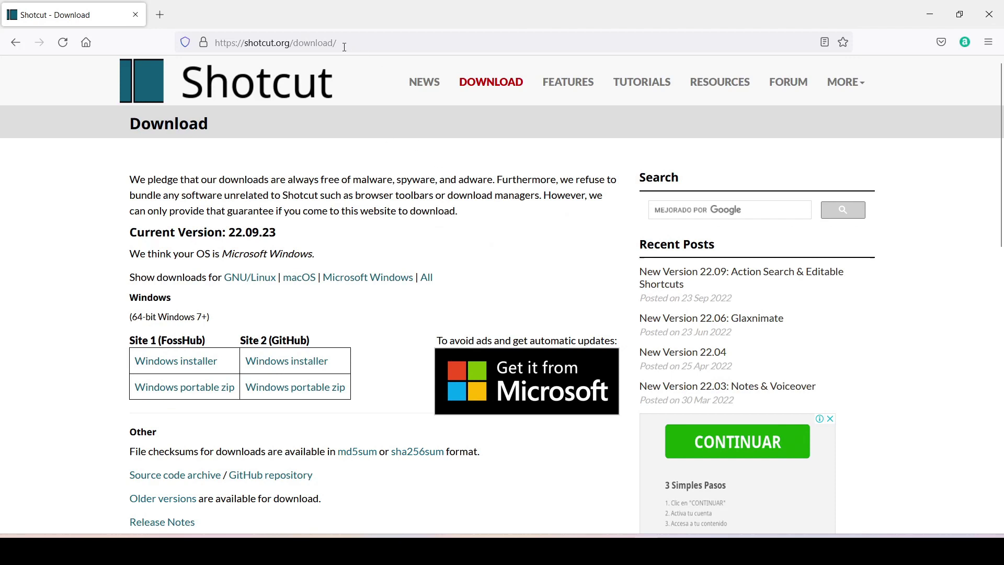
left_click(344, 46)
left_click(118, 239)
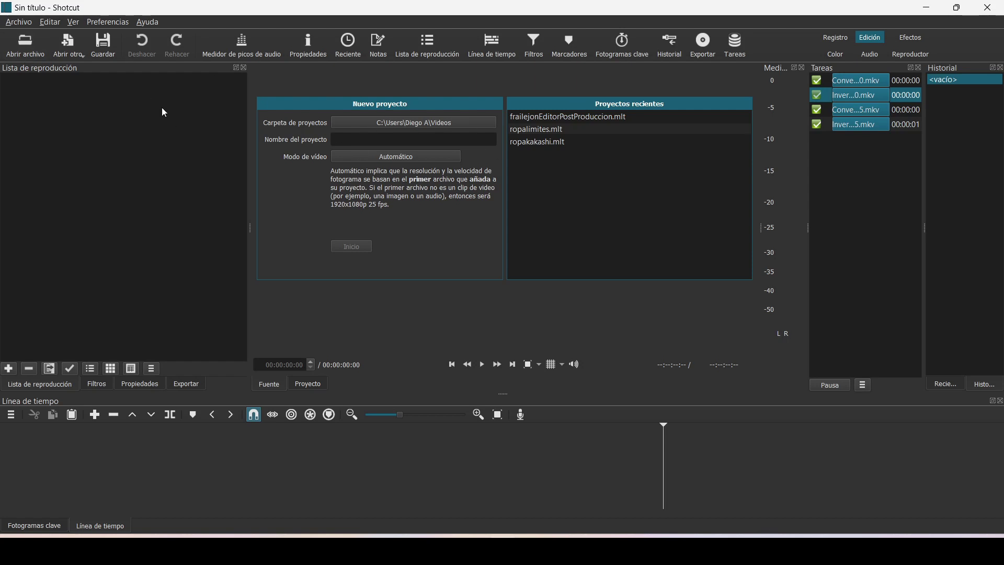
- Import the frailejonCamera1, 2 and 3 MKV files into the playlist and check each row
left_click(28, 49)
scroll(274, 203, "down", 2)
left_click(193, 342)
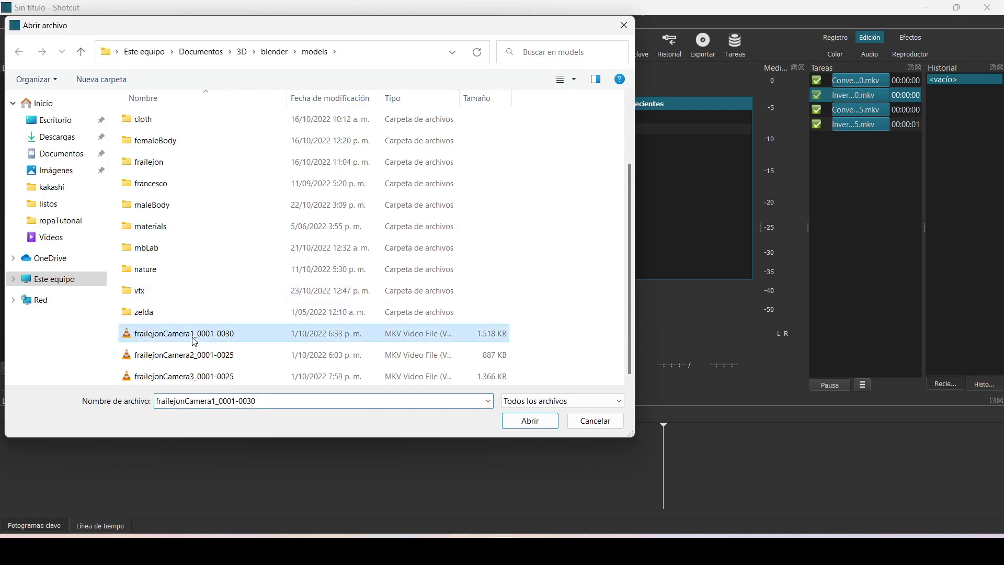
left_click(201, 378, "shift")
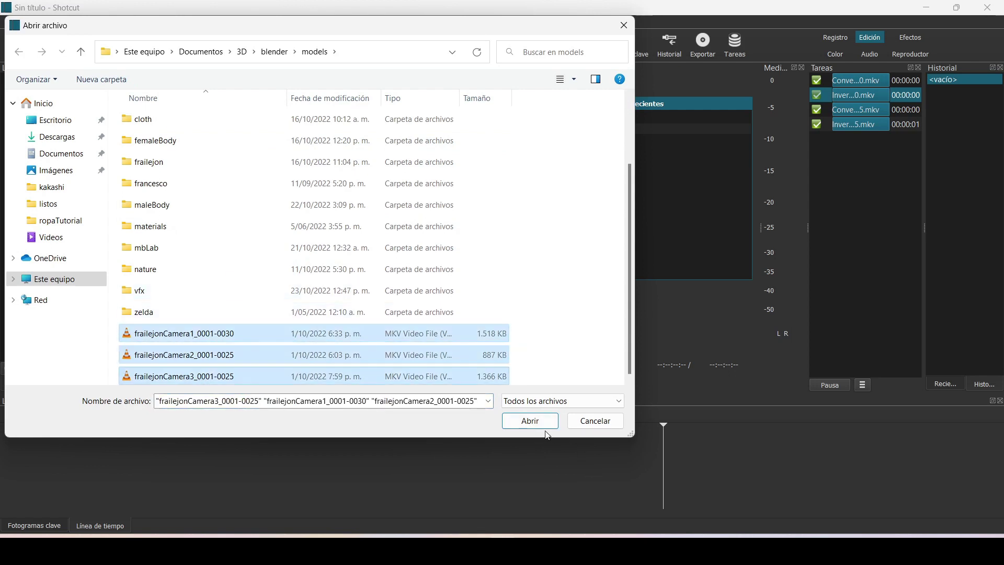
left_click(531, 424)
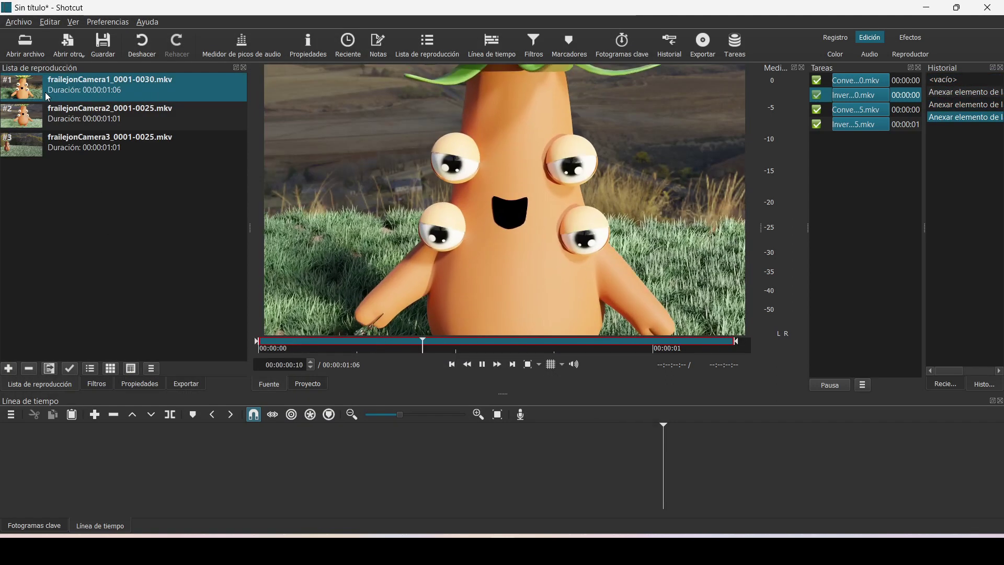
left_click(53, 122)
left_click(58, 134)
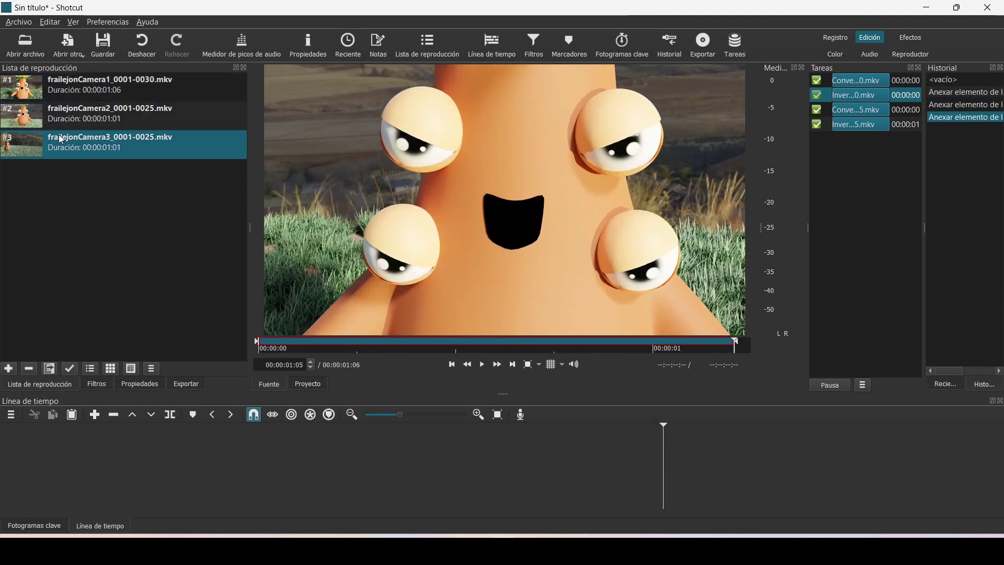
left_click(52, 87)
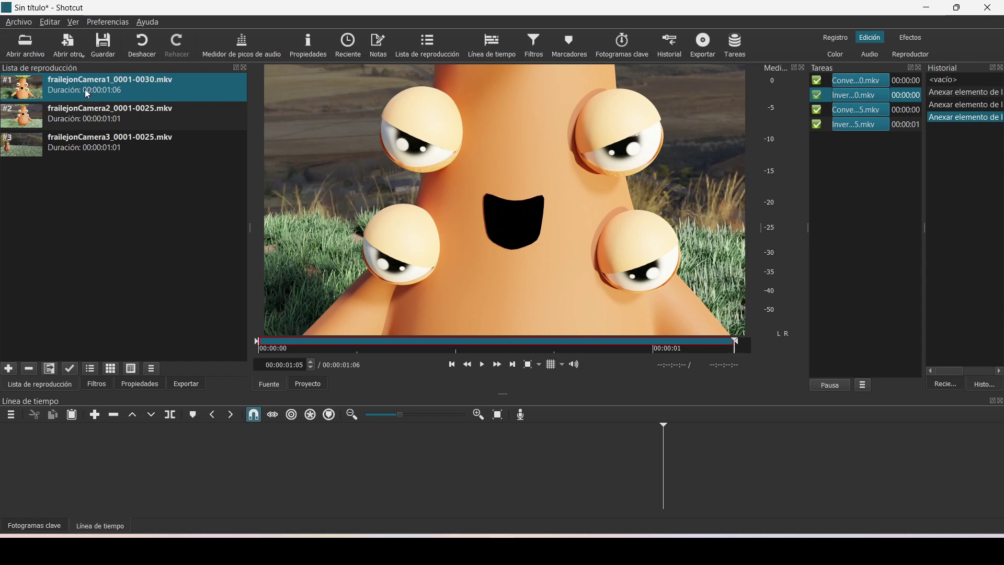
- Place frailejonCamera1, 2 and 3 end to end on V1 and play the 00:00:03:08 sequence
left_click_drag(77, 90, 128, 455)
key("space")
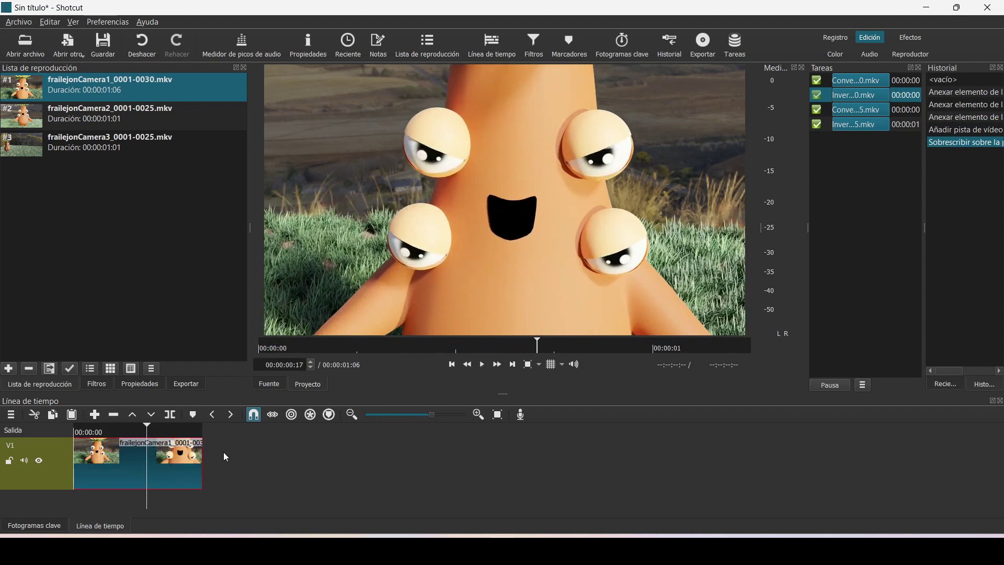
left_click(101, 118)
mouse_move(101, 119)
left_mouse_down()
mouse_move(337, 446)
mouse_move(316, 470)
mouse_move(243, 466)
left_mouse_up()
left_click(61, 154)
mouse_move(62, 154)
left_mouse_down()
mouse_move(404, 459)
mouse_move(330, 459)
left_mouse_up()
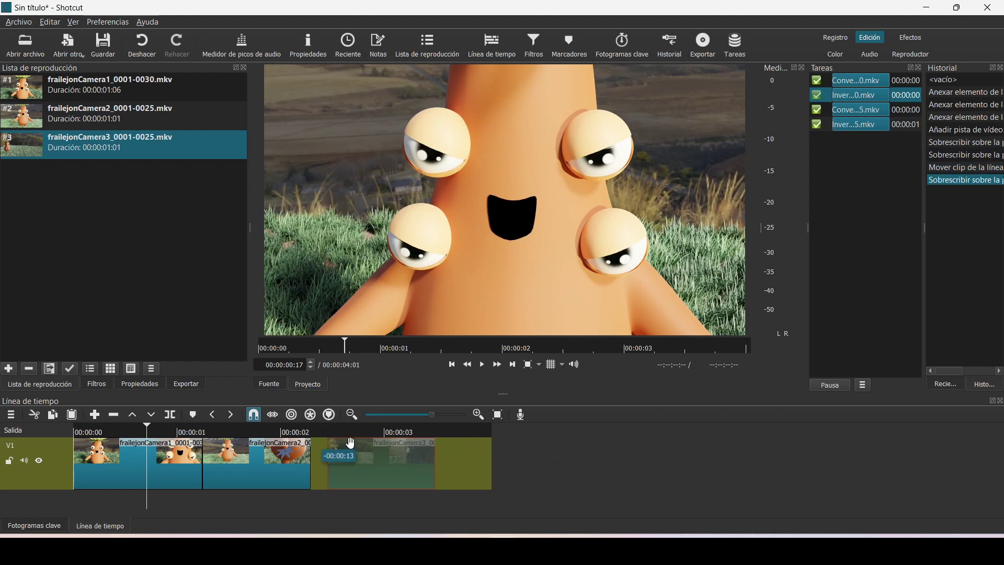
left_click(78, 426)
key("space")
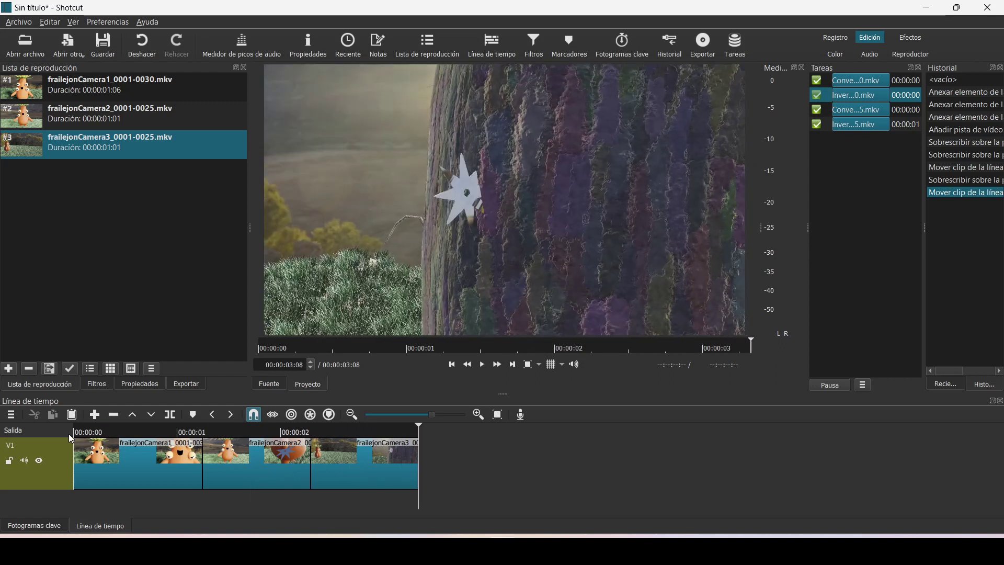
- Preview from 00:00:02:11, then split the third clip two frames later with Dividir en el cabezal
left_click(330, 432)
key("space")
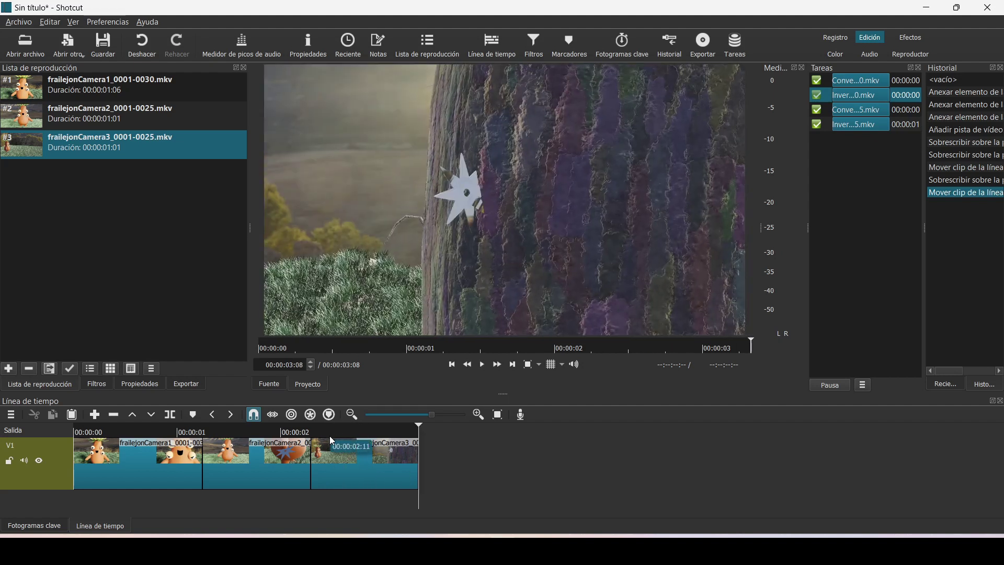
left_click(329, 432)
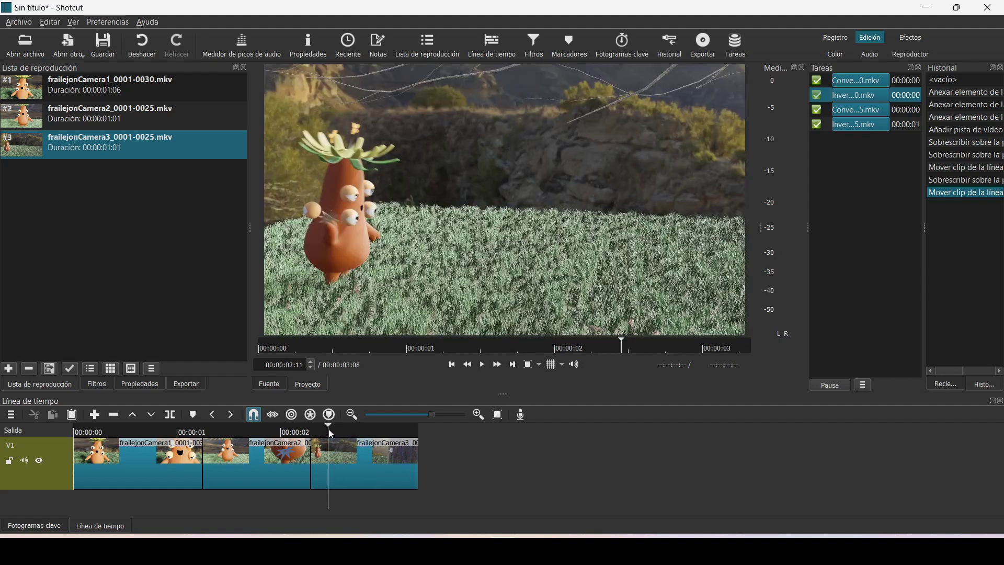
key("Right")
key("Right")
key("Right")
key("Right")
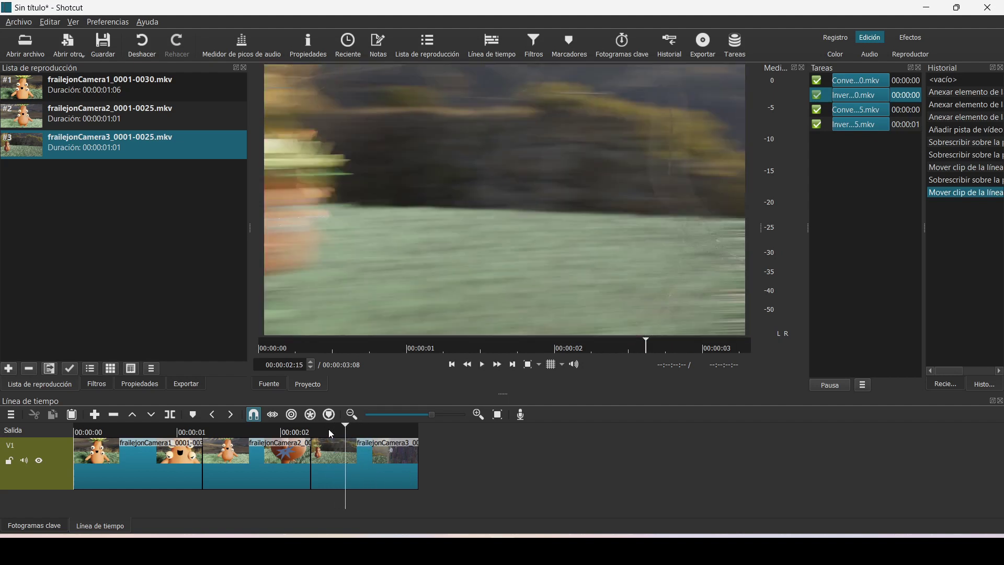
key("Right")
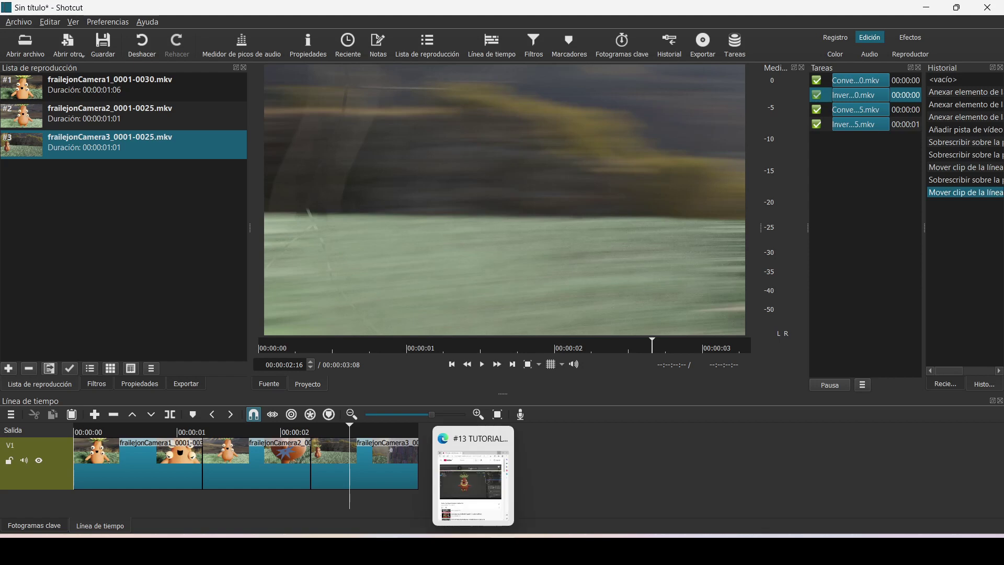
right_click(348, 445)
left_click(362, 464)
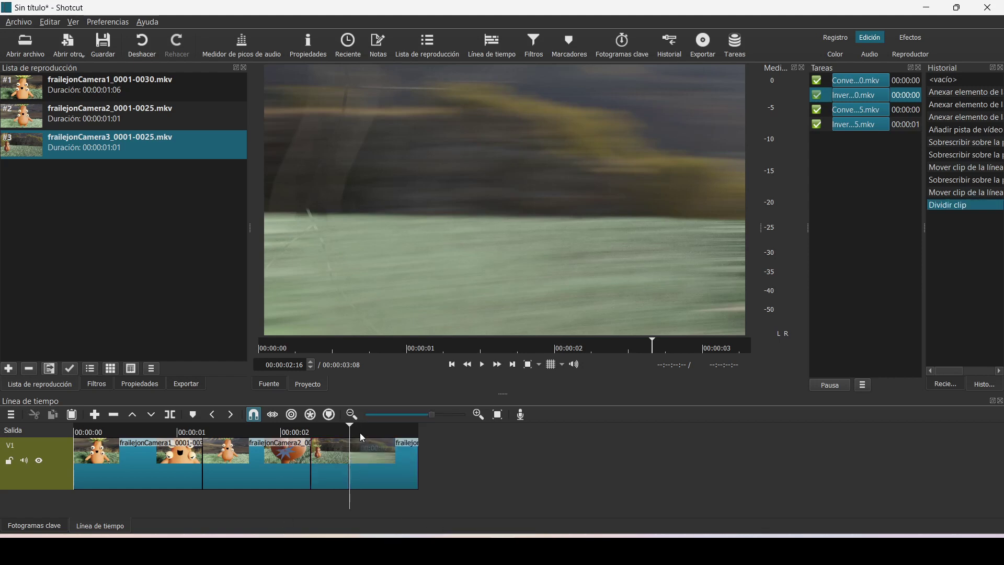
- Split the last clip again at 00:00:02:20 and drag its final piece right, leaving a gap
key("Right")
key("Right")
key("Right")
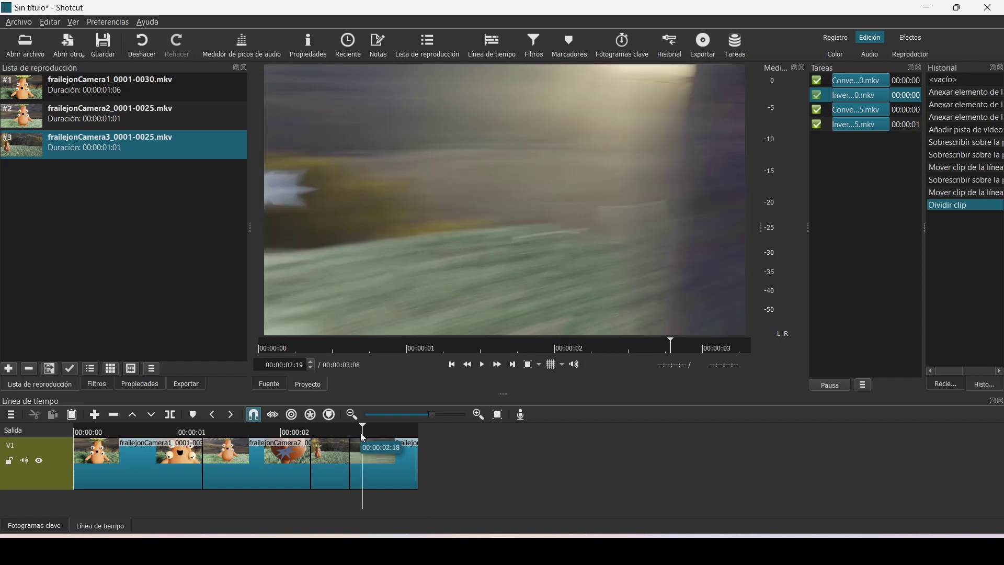
key("Right")
key("Right")
key("Left")
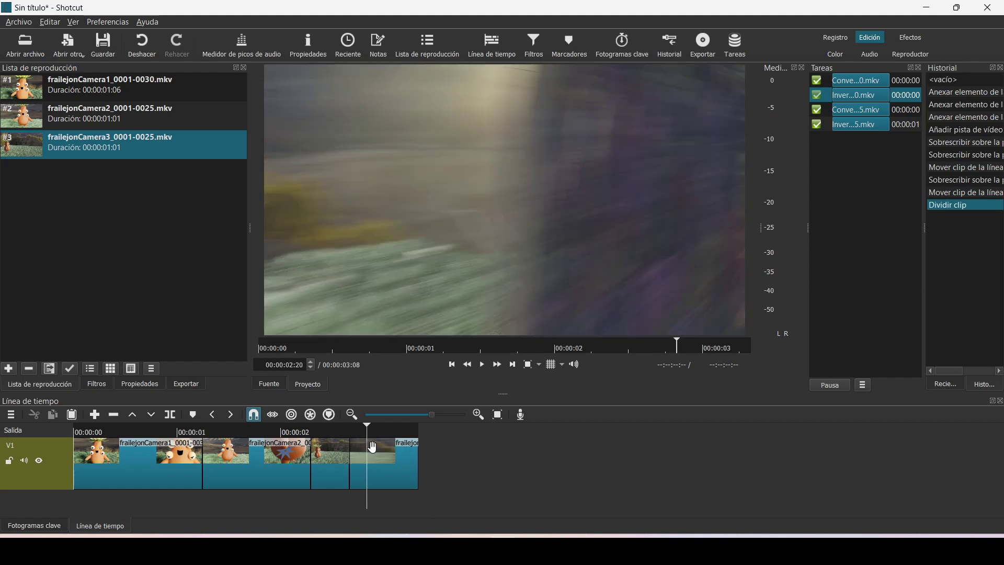
right_click(368, 465)
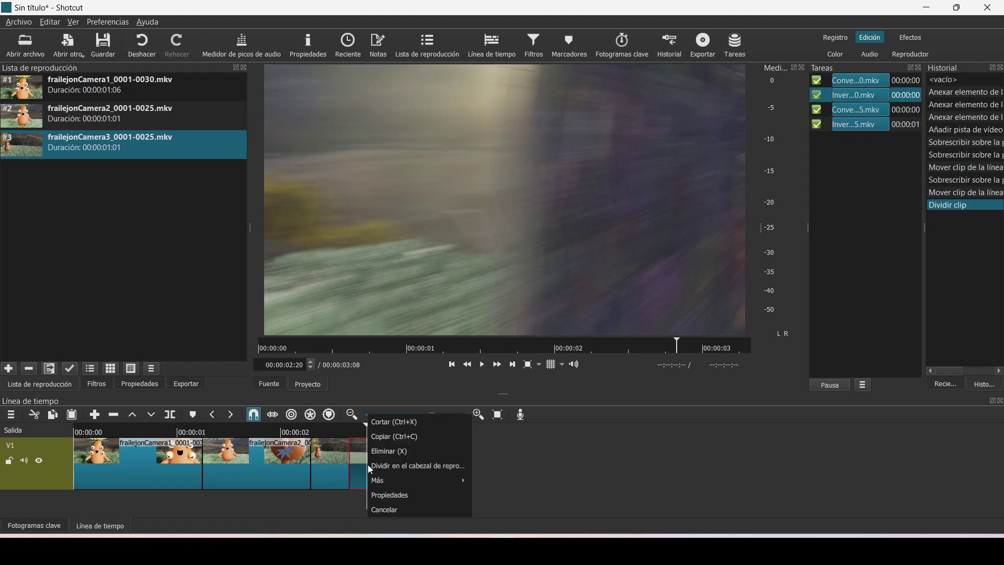
left_click(383, 466)
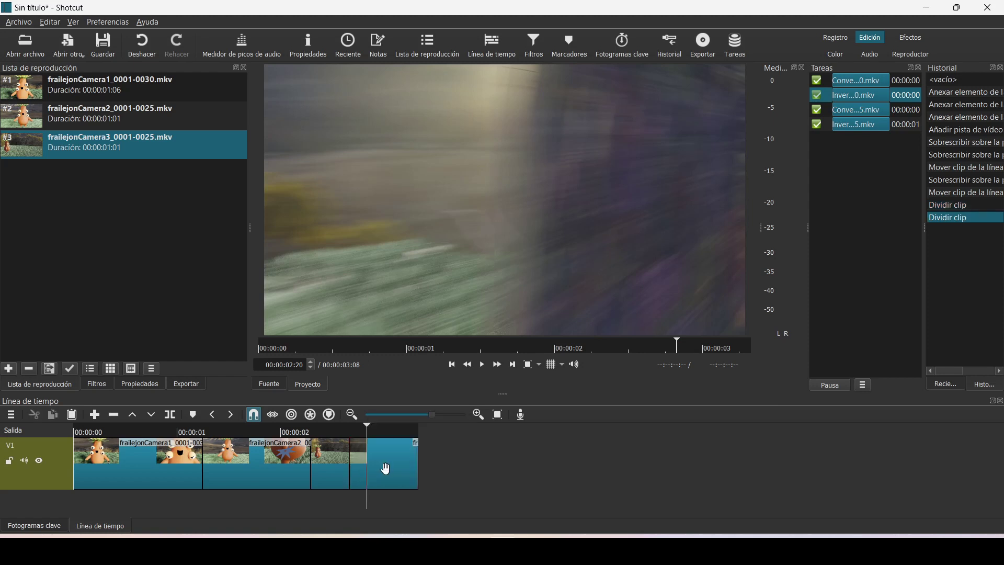
left_click_drag(397, 468, 578, 465)
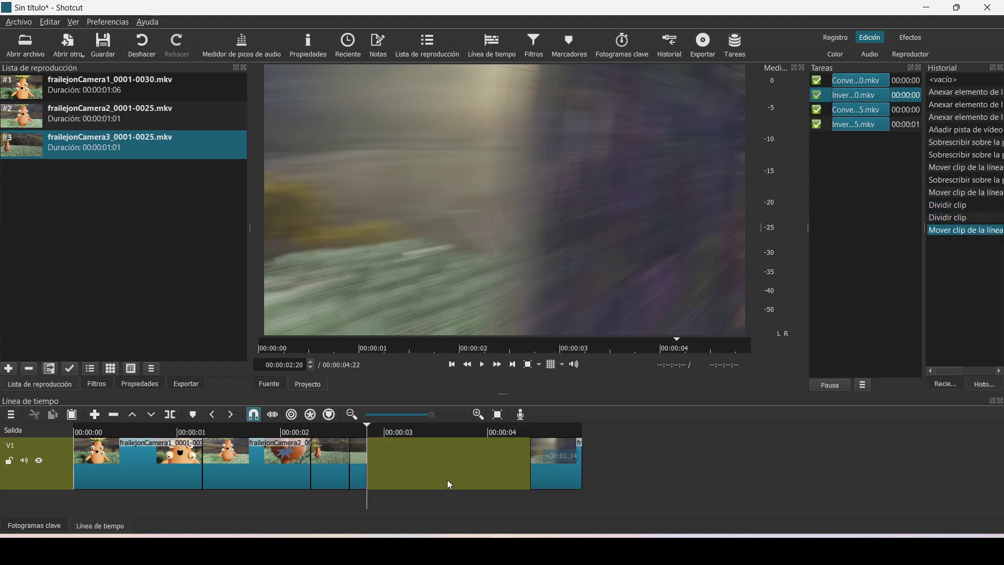
- Set the middle piece's Velocidad to 0,5 and drag the last piece left to close the gap
left_click(141, 384)
left_click(60, 150)
key("BackSpace")
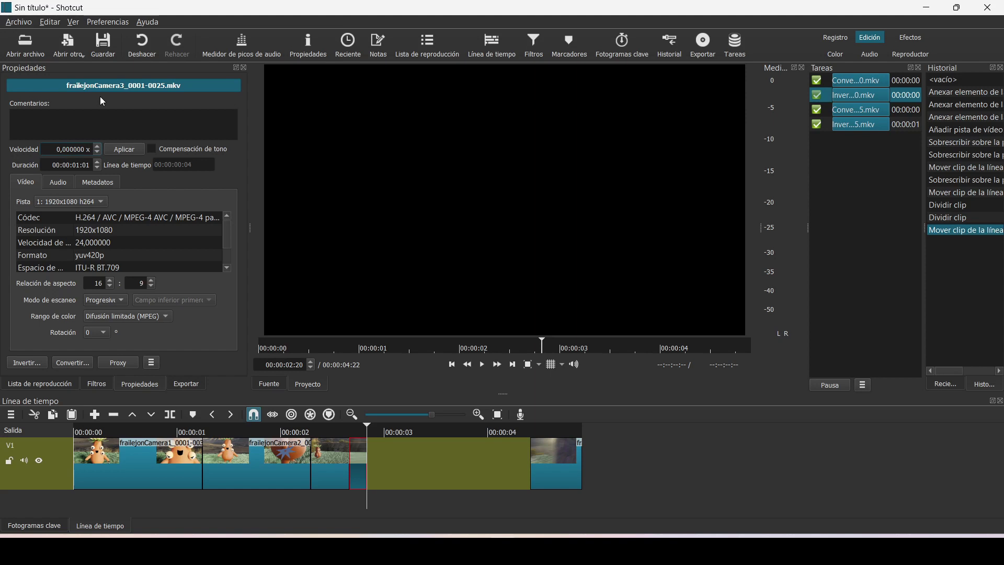
type("5")
key("Return")
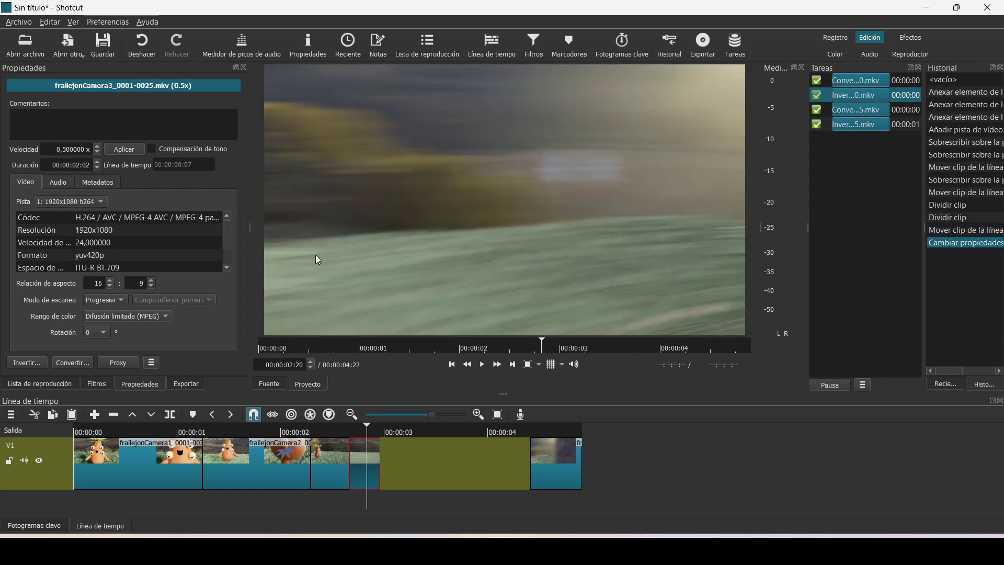
left_click_drag(559, 472, 408, 444)
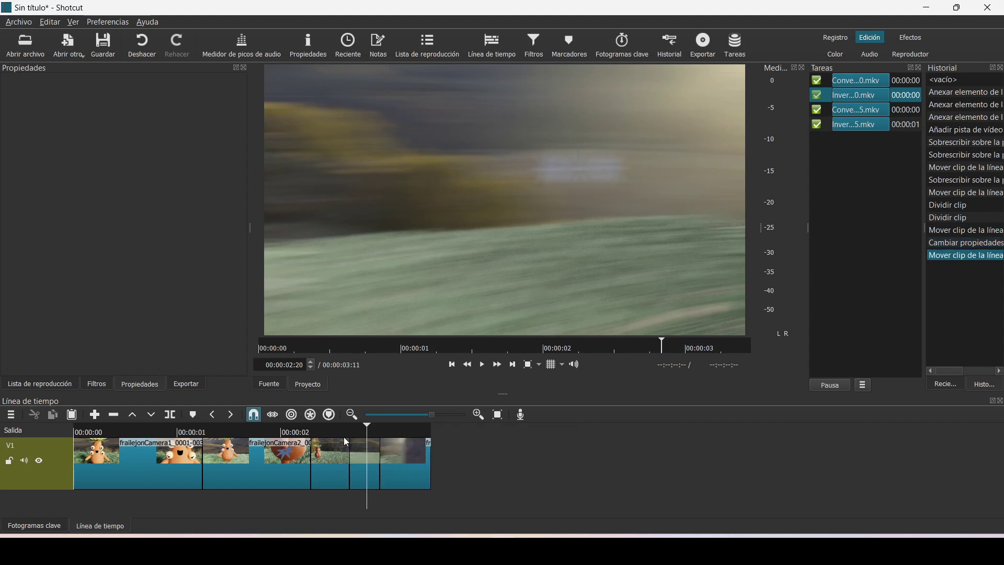
- Preview from 00:00:02:12, then split the final clip at 00:00:03:08 and select its 3-frame tail
left_click(337, 431)
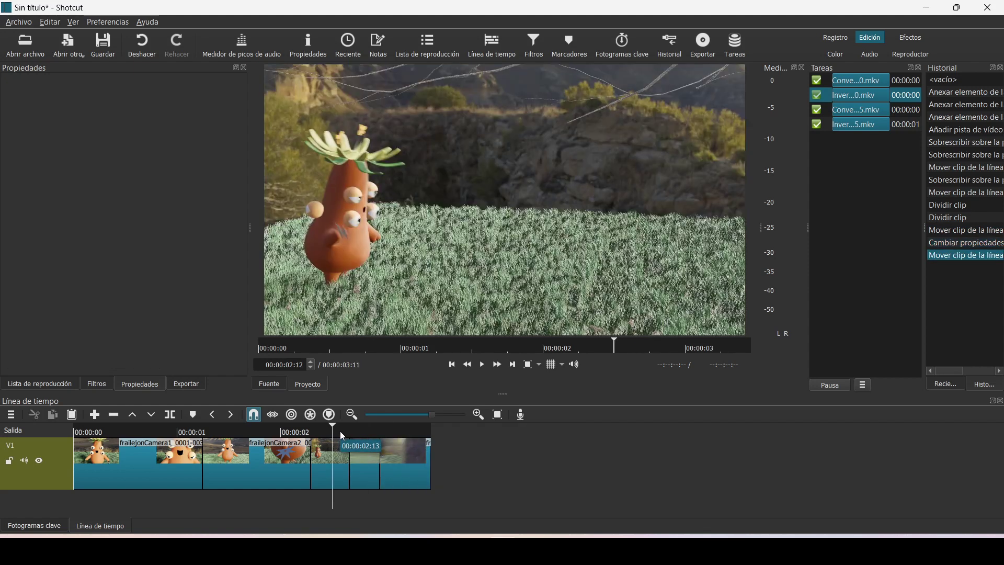
key("space")
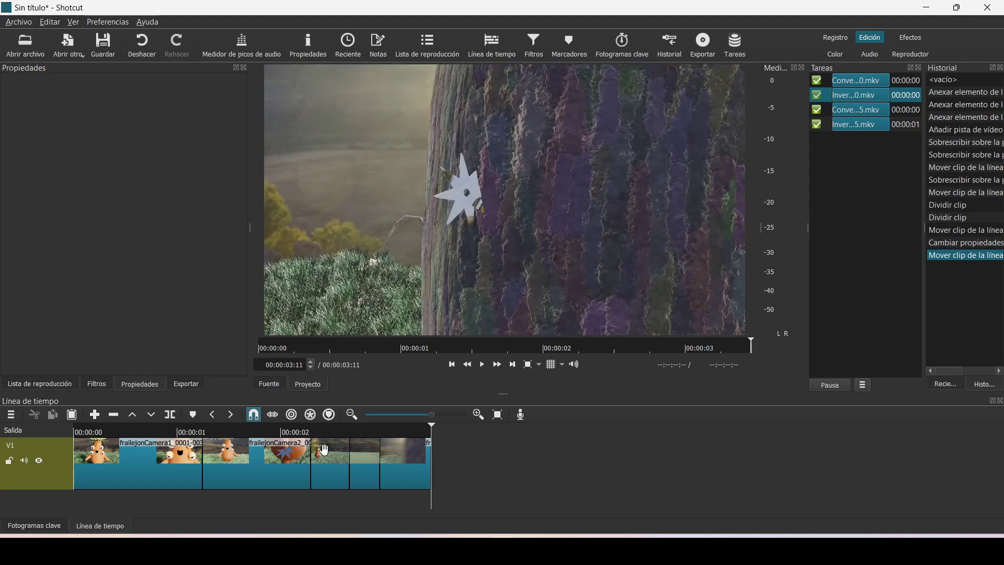
left_click(137, 456)
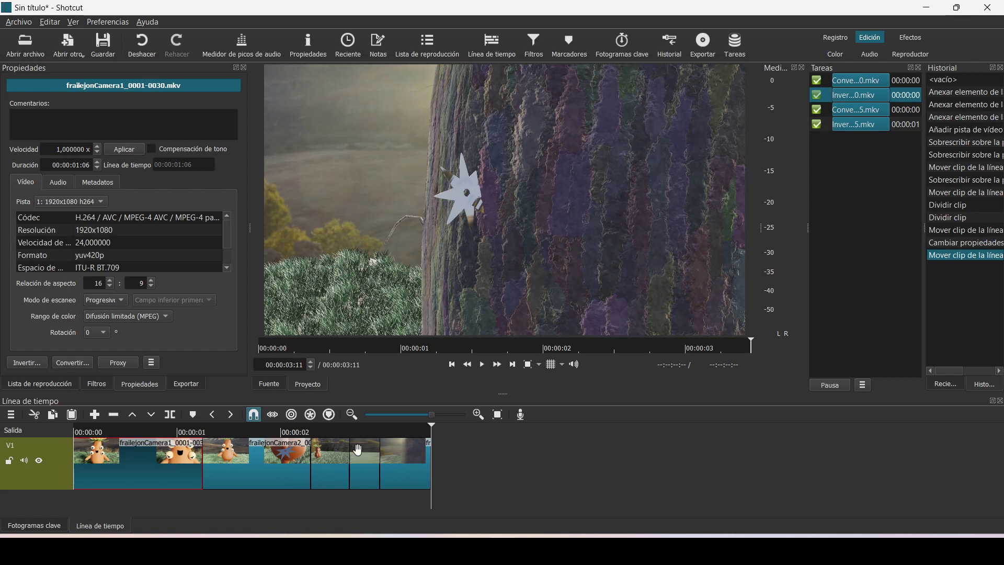
left_click(418, 430)
left_click(419, 431)
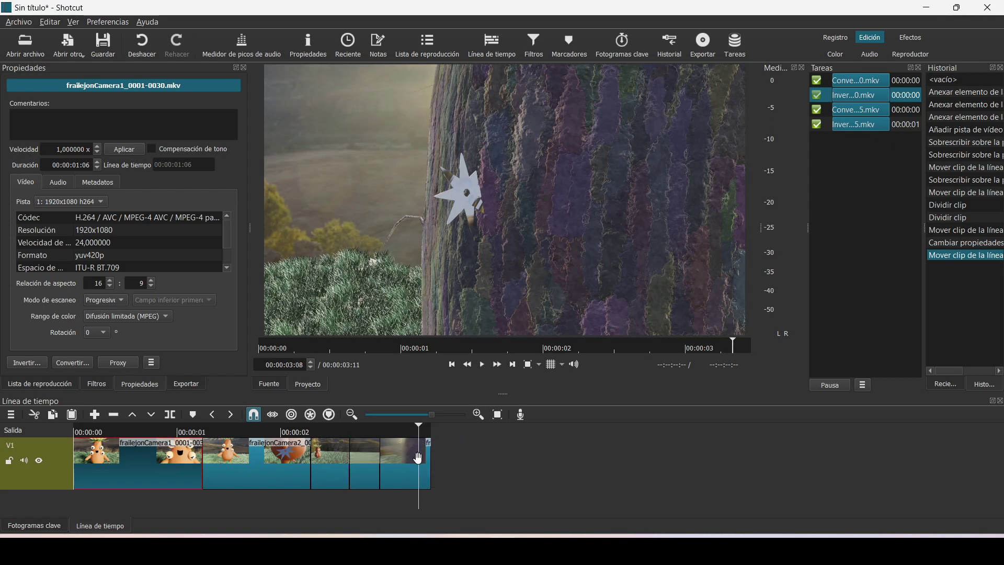
right_click(419, 458)
left_click(428, 466)
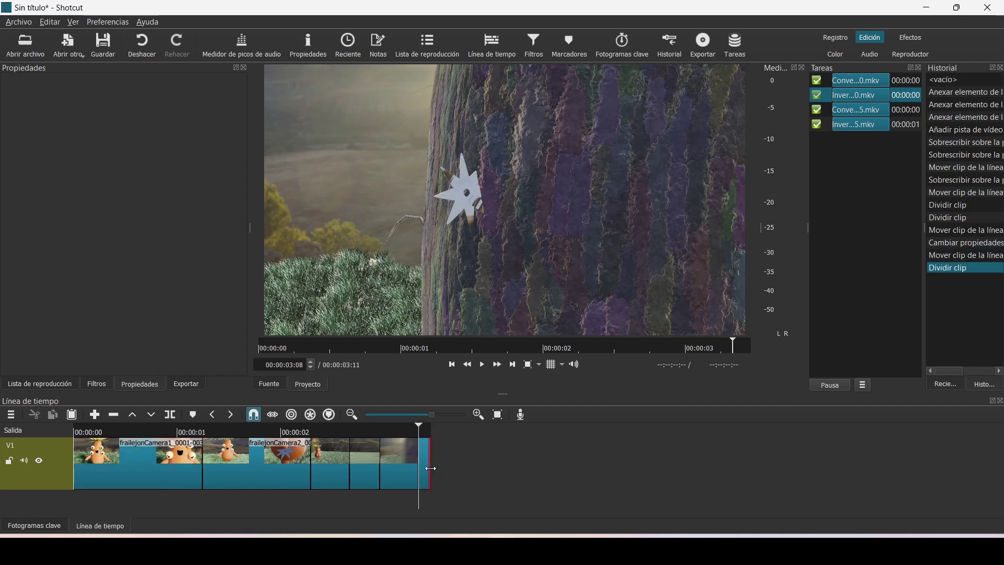
left_click(424, 461)
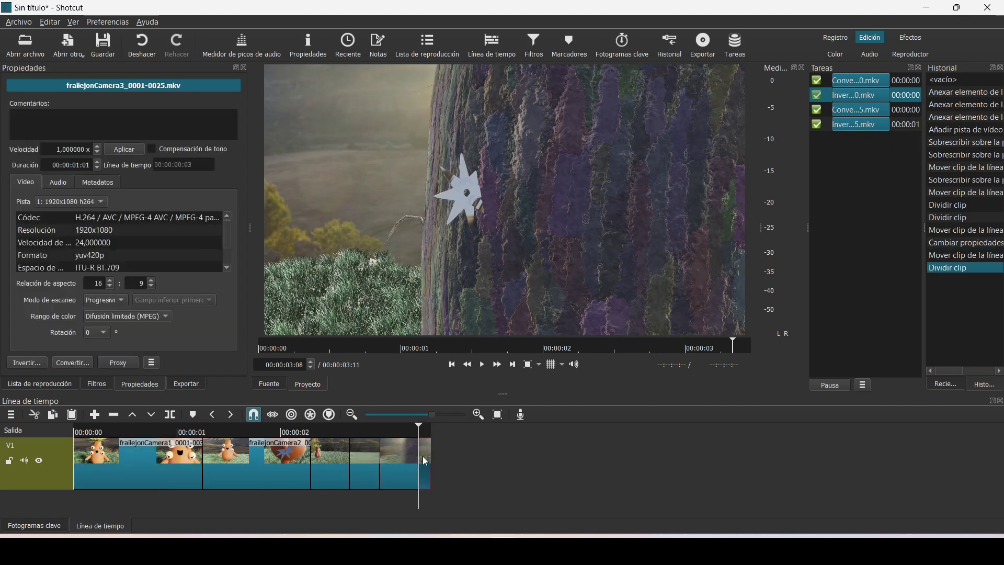
right_click(423, 456)
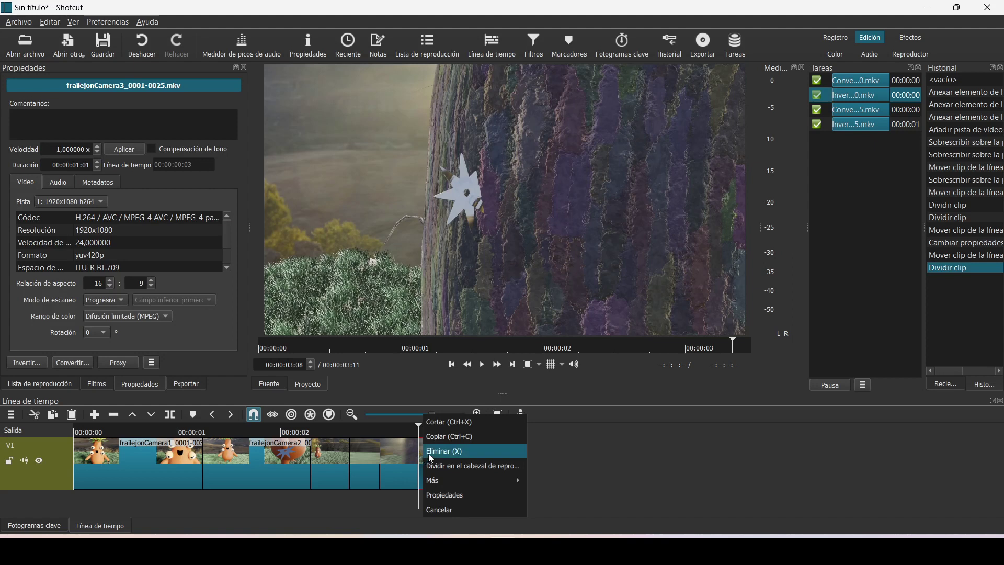
- Delete the 3-frame tail piece and play the trimmed sequence from the start
left_click(434, 450)
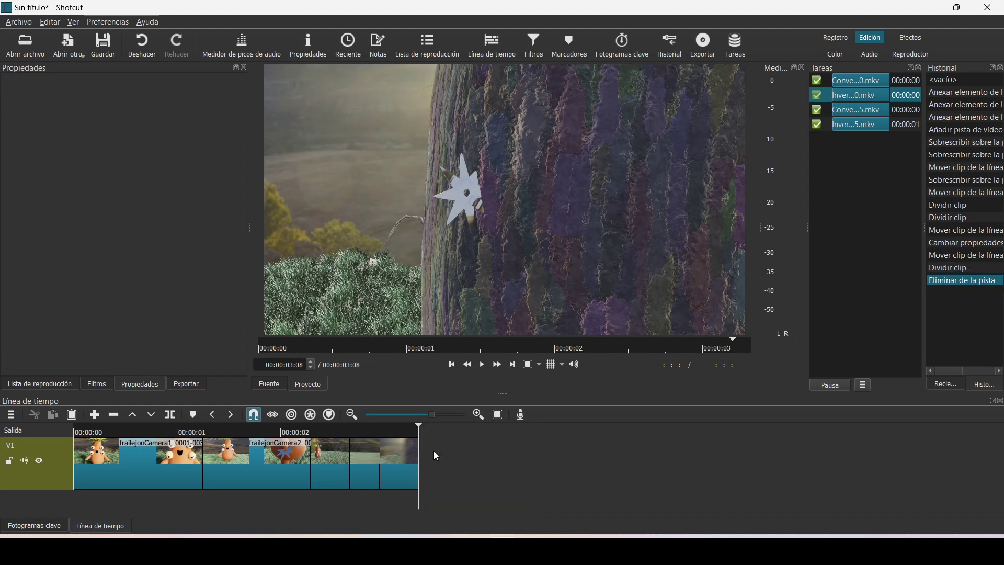
left_click(81, 432)
key("space")
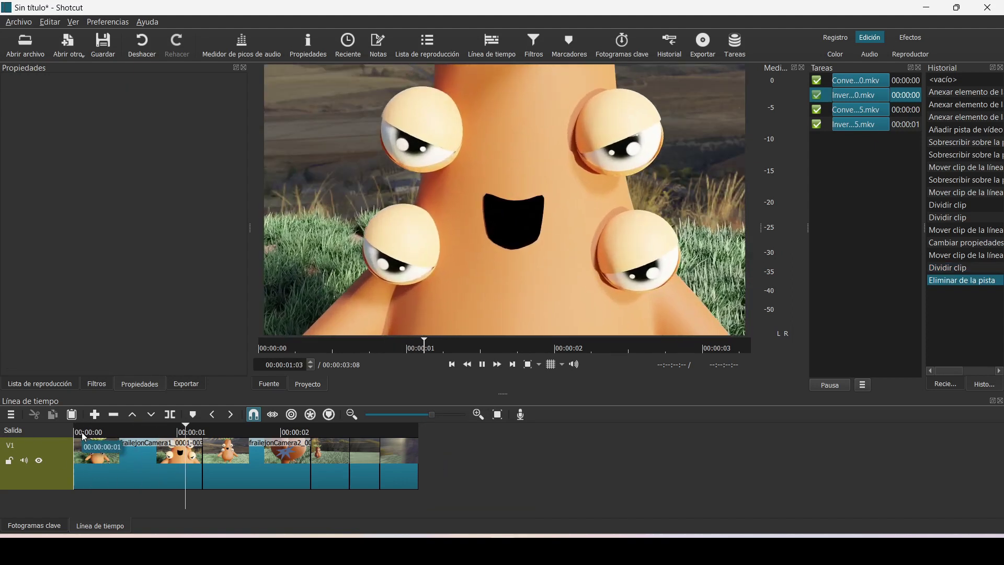
key("space")
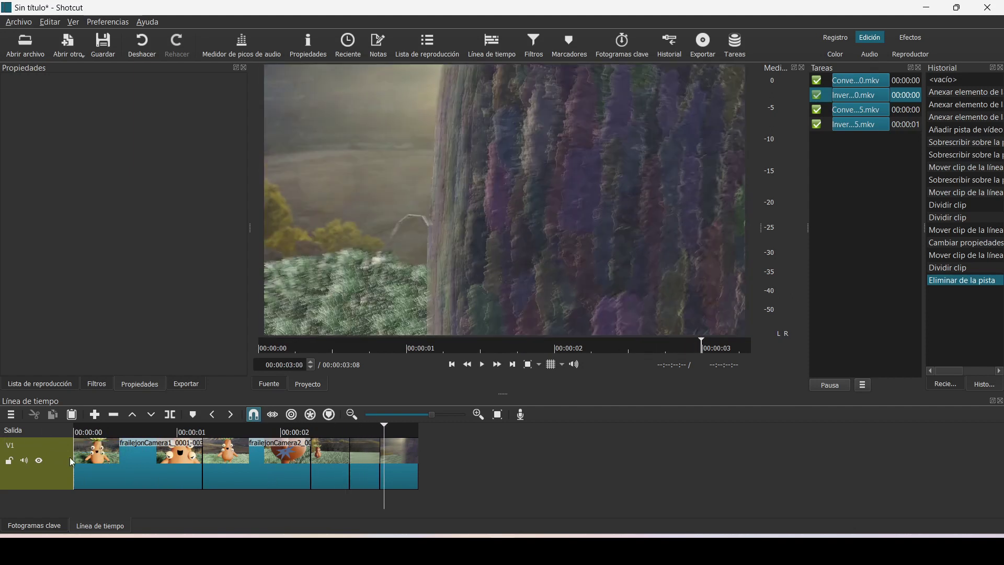
- Select frailejonCamera1 on the timeline and show its empty Filtros panel
left_click(82, 432)
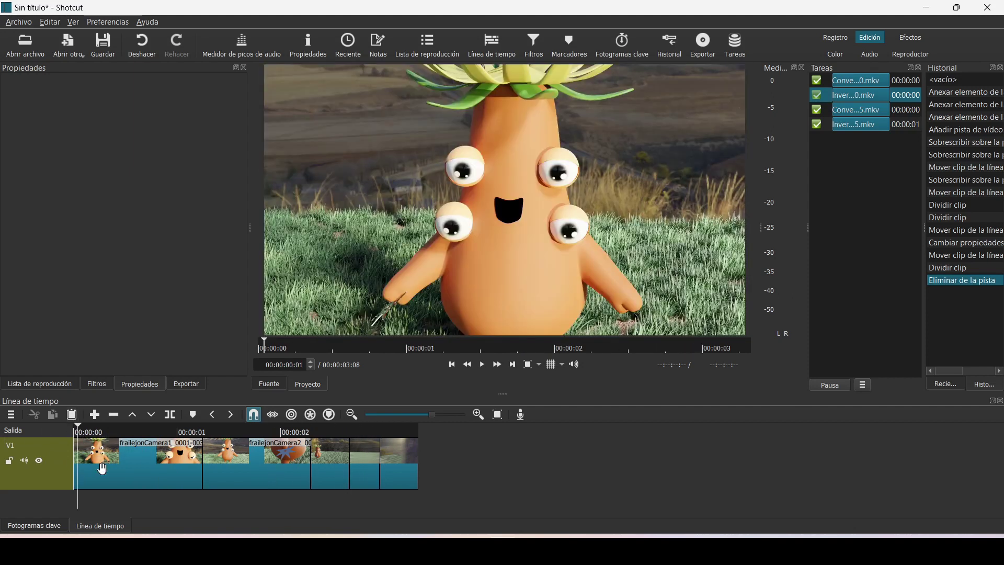
left_click(106, 469)
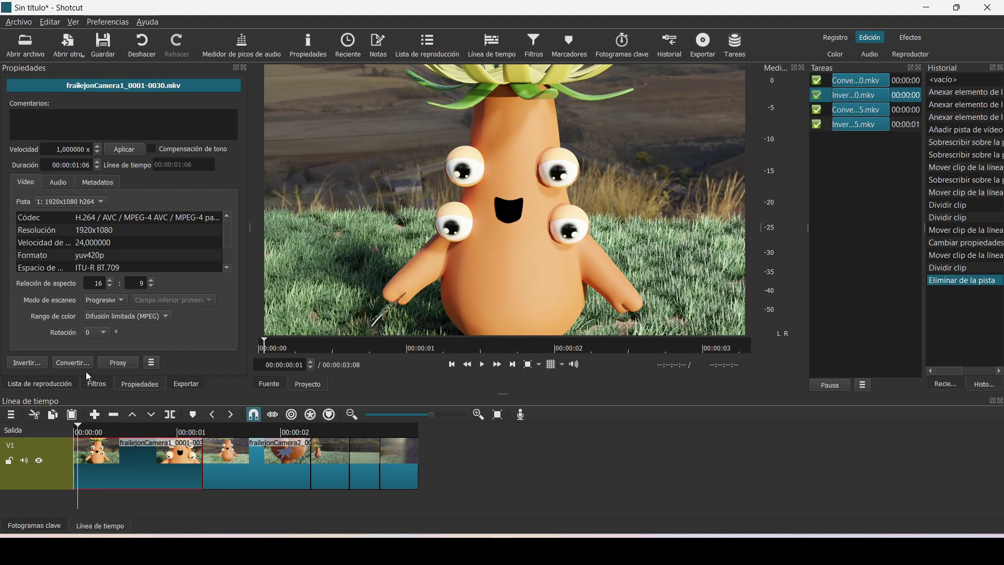
left_click(93, 386)
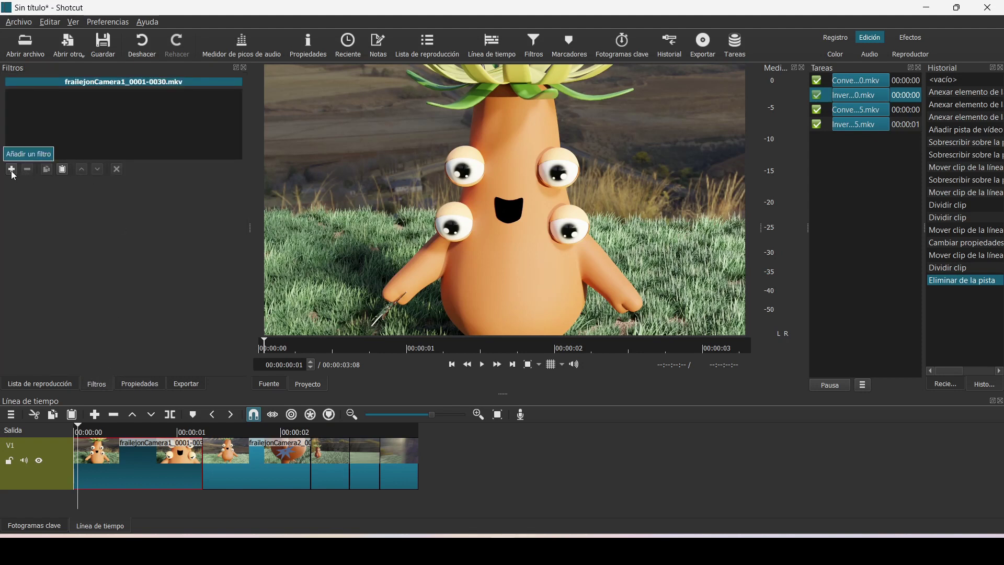
- Add Corrección de color to frailejonCamera1, pushing highlight gain red (G -41.8%, B -54.3%)
left_click(12, 170)
type("colo")
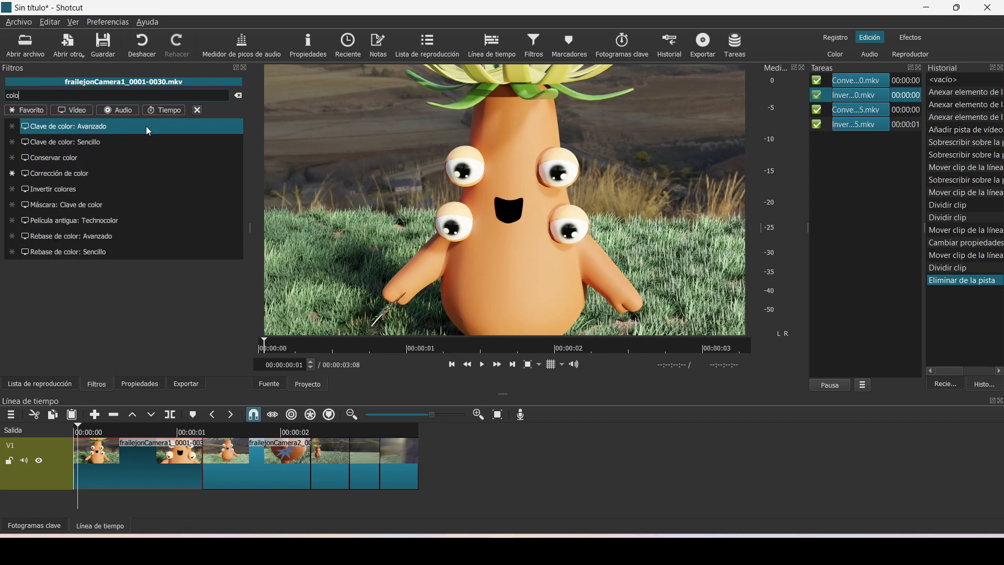
left_click(100, 173)
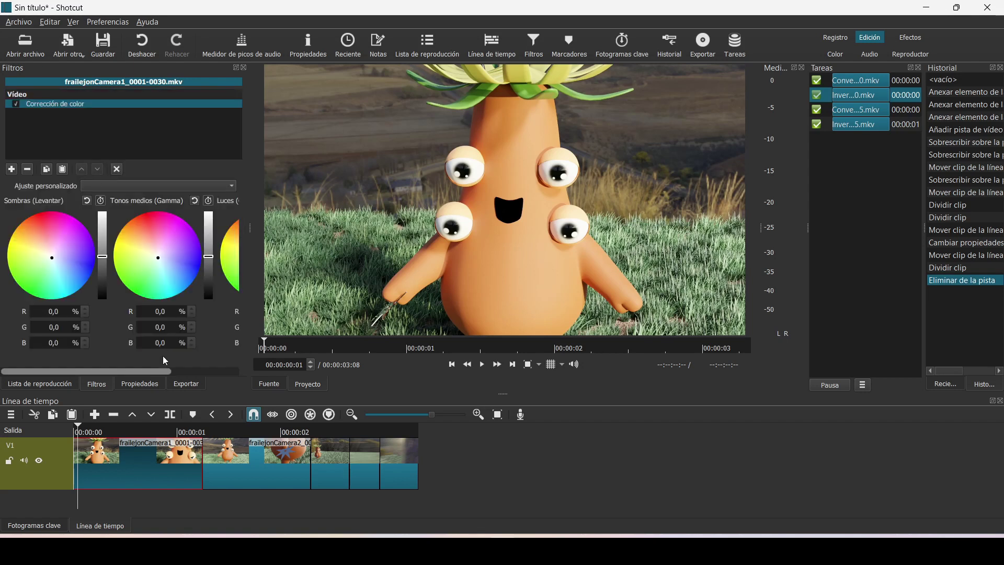
left_click_drag(163, 372, 231, 372)
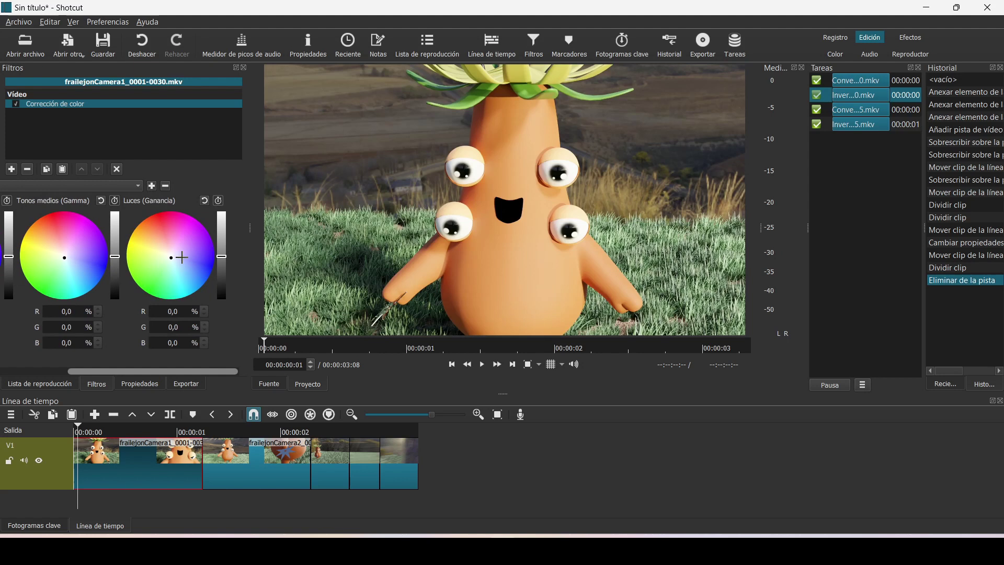
left_click_drag(171, 257, 164, 235)
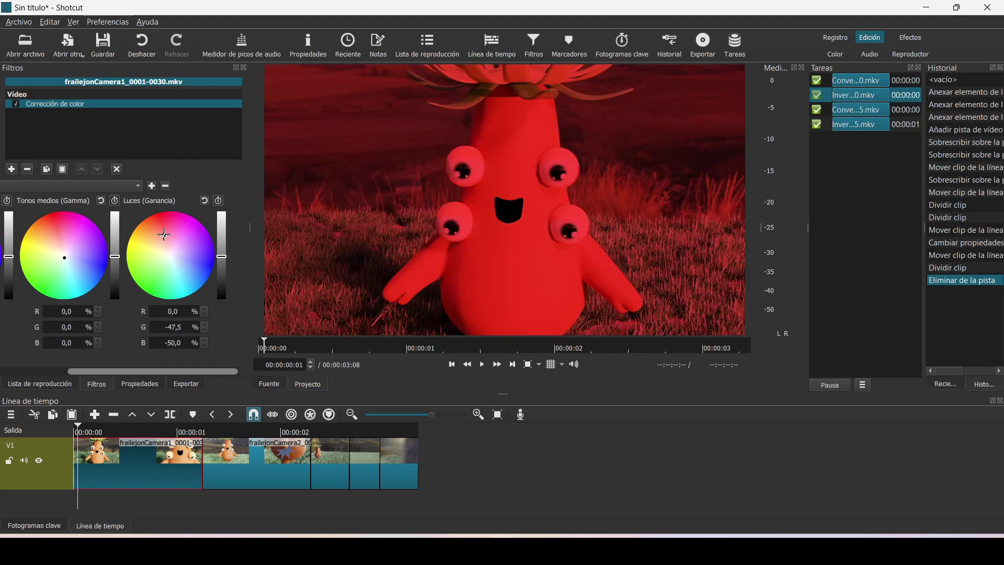
mouse_move(165, 235)
left_mouse_down()
mouse_move(189, 263)
mouse_move(159, 234)
left_mouse_up()
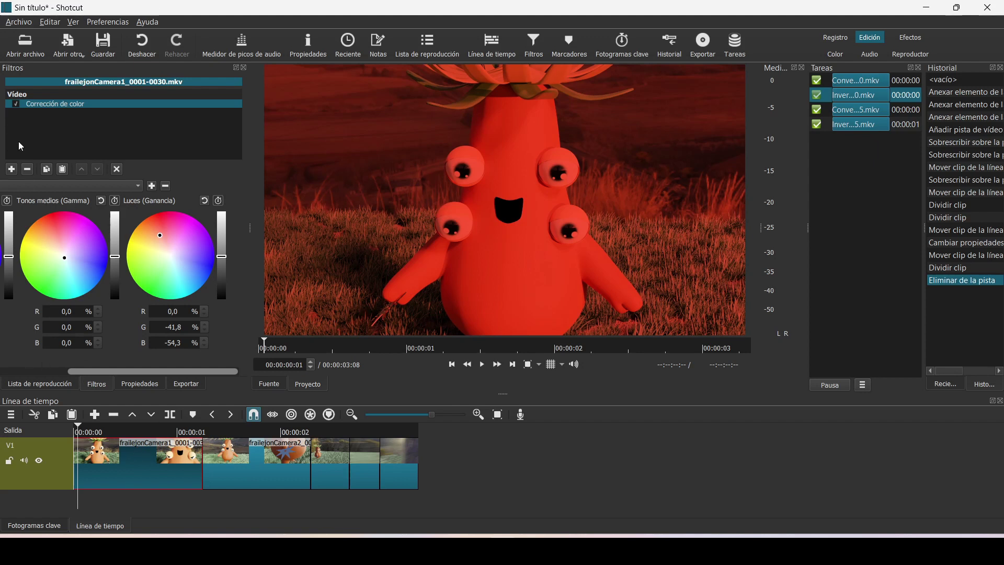
left_click(13, 170)
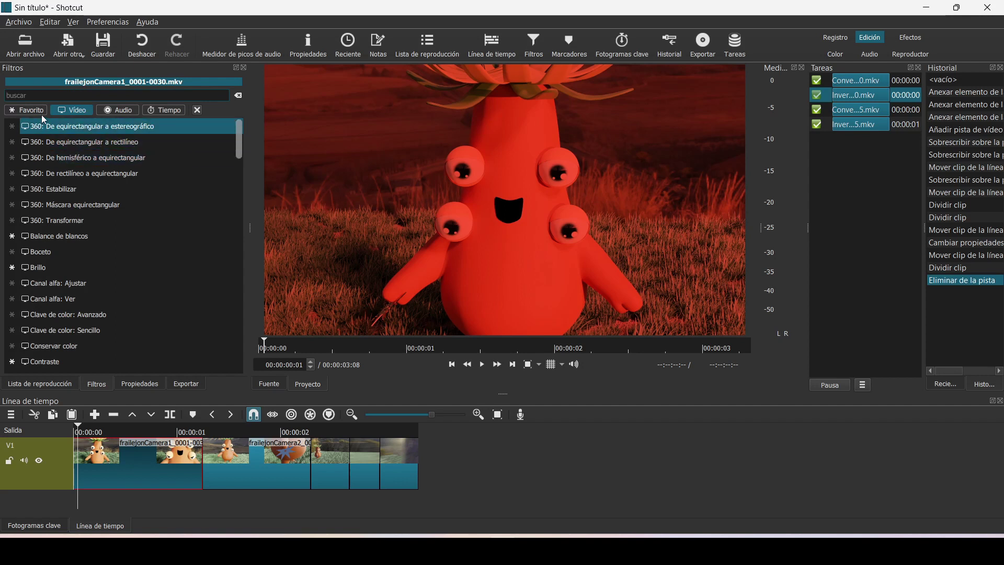
- Add the Vértigo filter to the first clip with a slightly reduced Zoom
left_click_drag(240, 139, 200, 358)
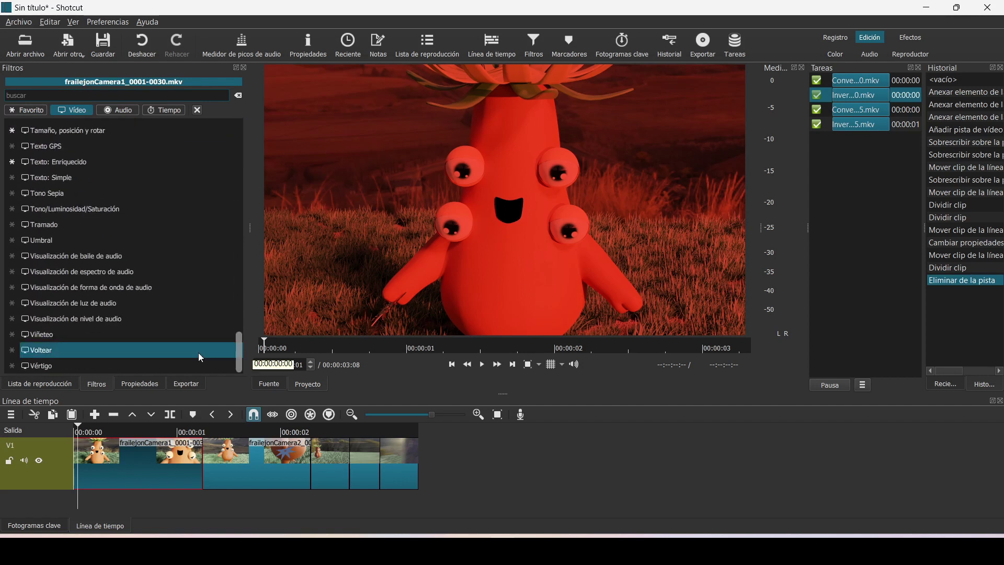
left_click(52, 364)
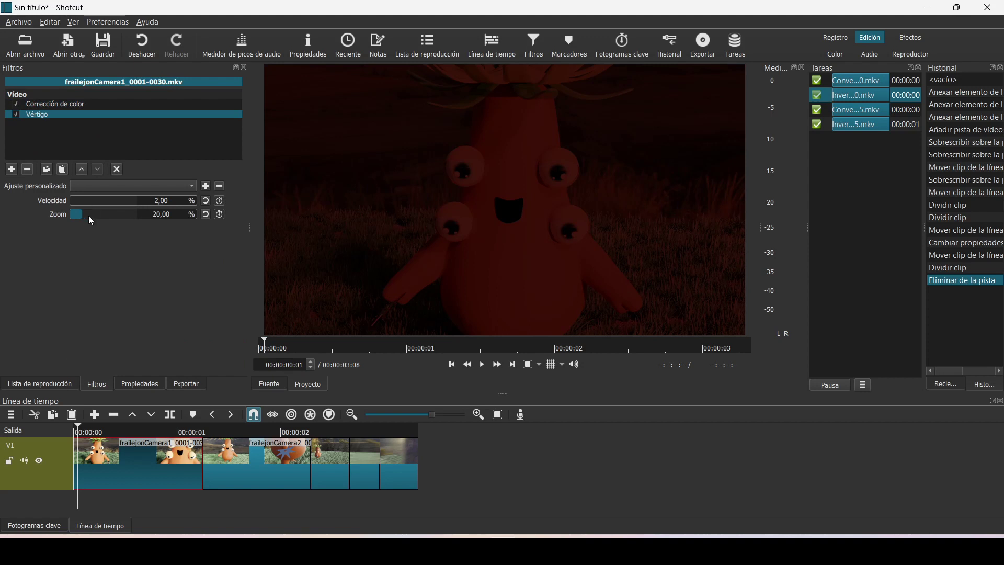
left_click_drag(81, 214, 83, 213)
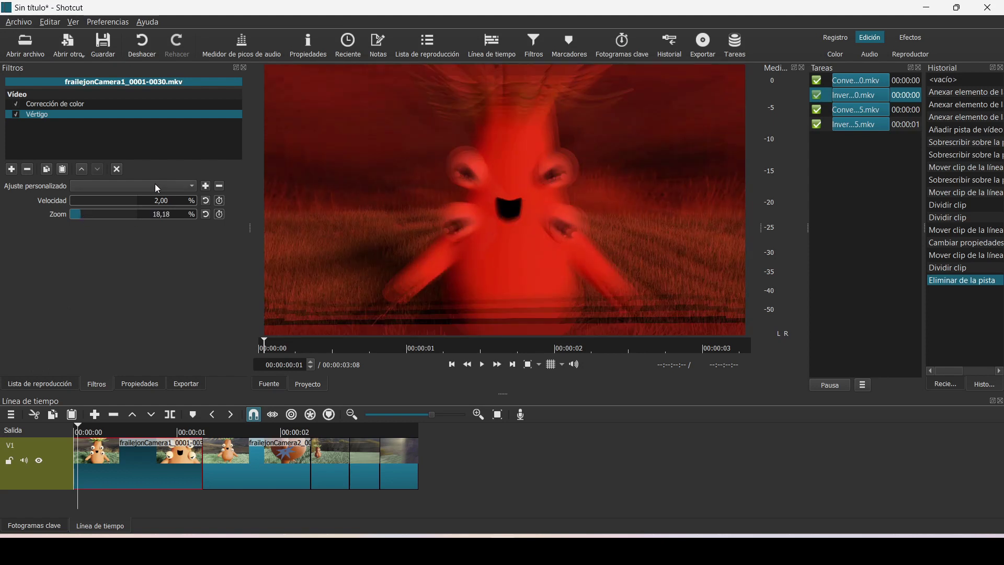
- Add the Película antigua: Rasguños filter and preview the clip's combined effects
left_click(12, 169)
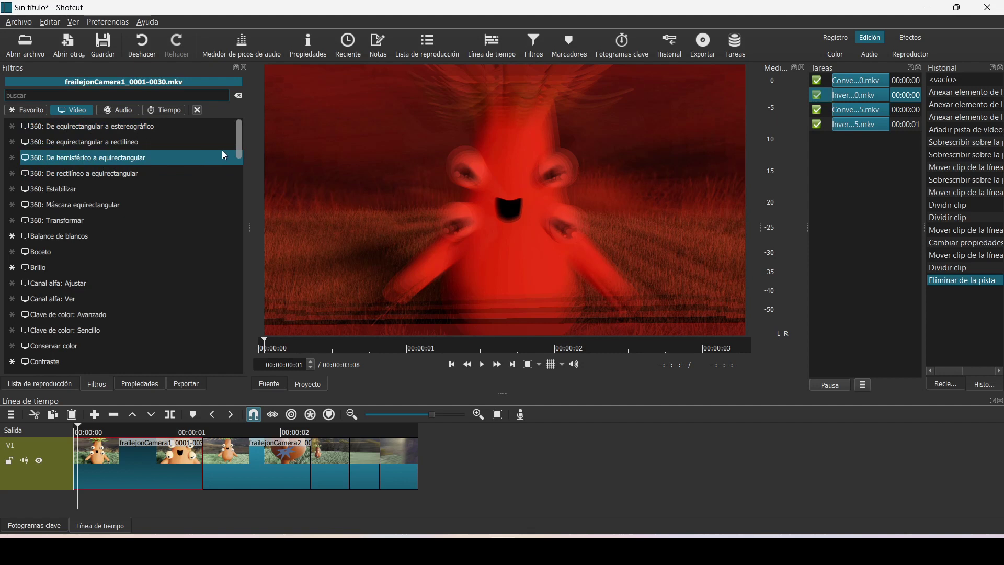
left_click_drag(240, 142, 242, 186)
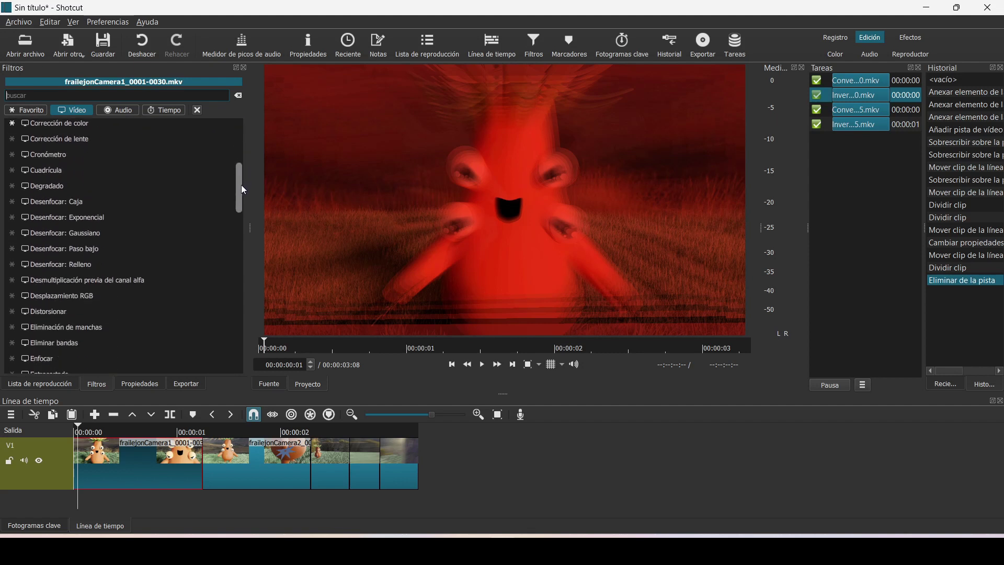
type("pe")
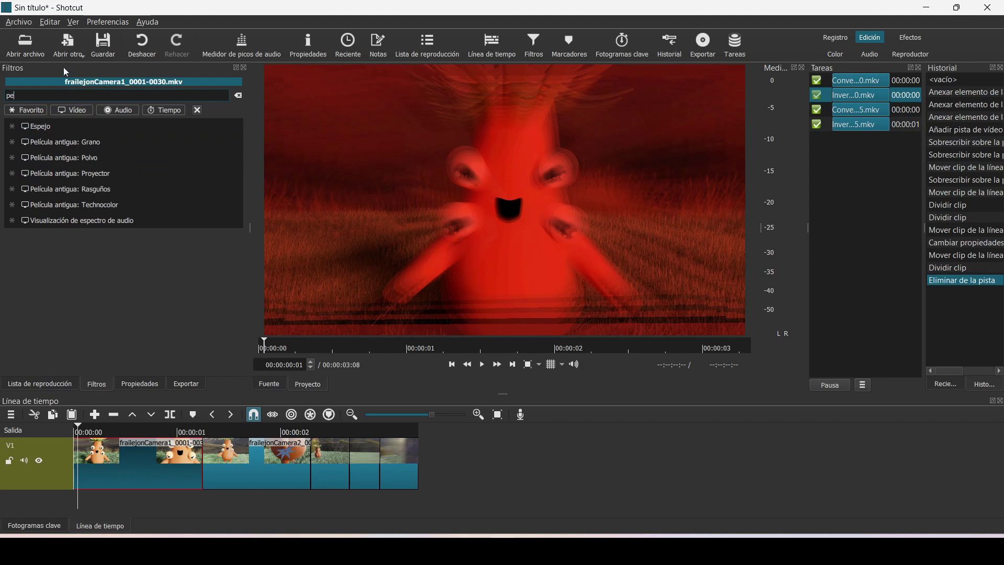
left_click(105, 189)
key("space")
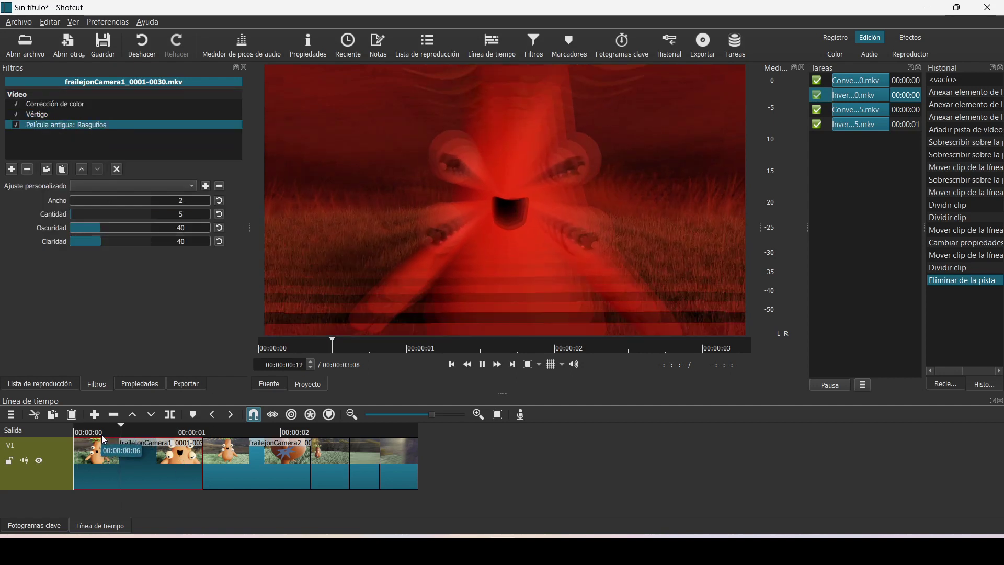
key("space")
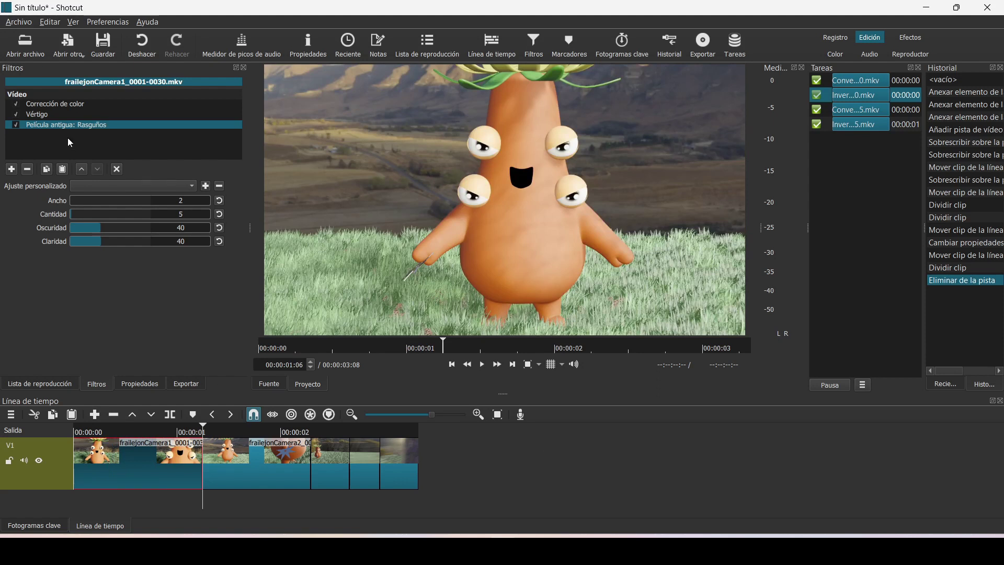
- Add audio track A1 via Operaciones de pista > Añadir pista de audio, then move the playhead to the end
left_click(242, 470)
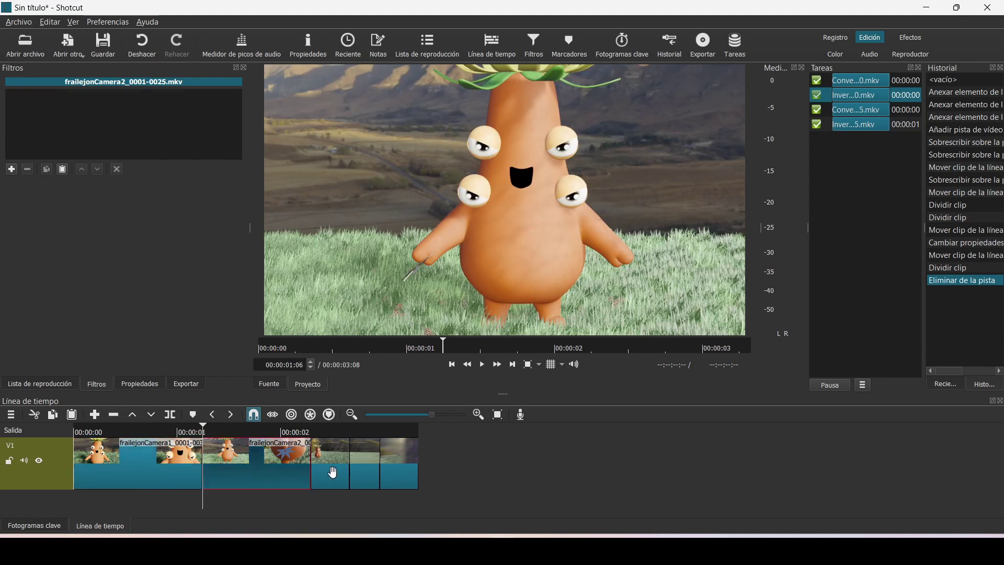
right_click(58, 496)
mouse_move(61, 496)
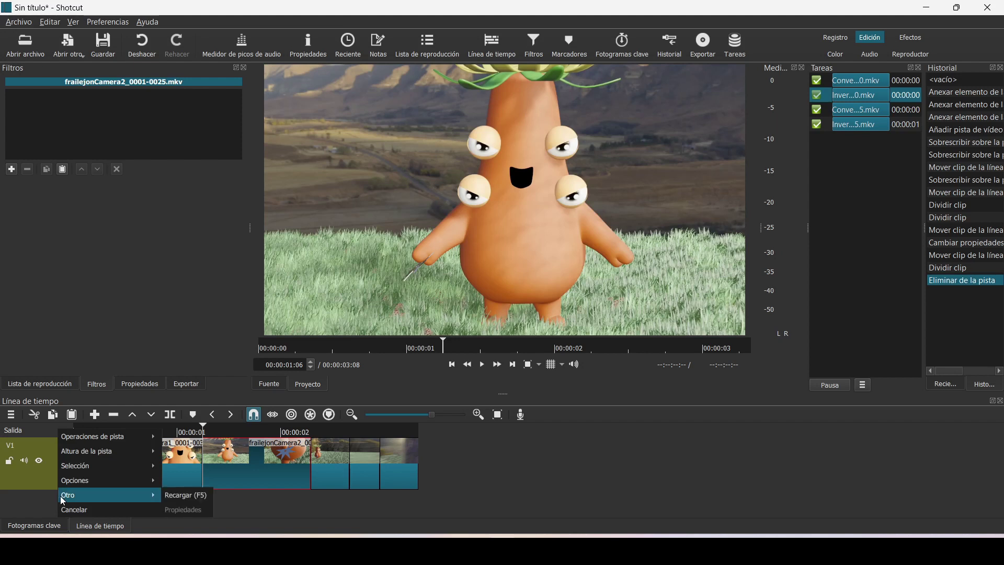
mouse_move(138, 441)
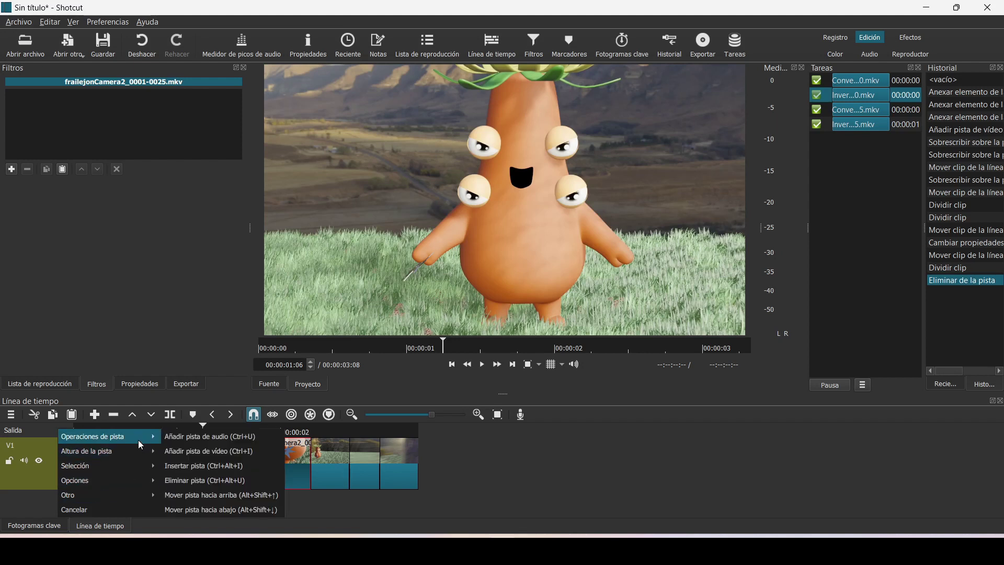
left_click(195, 439)
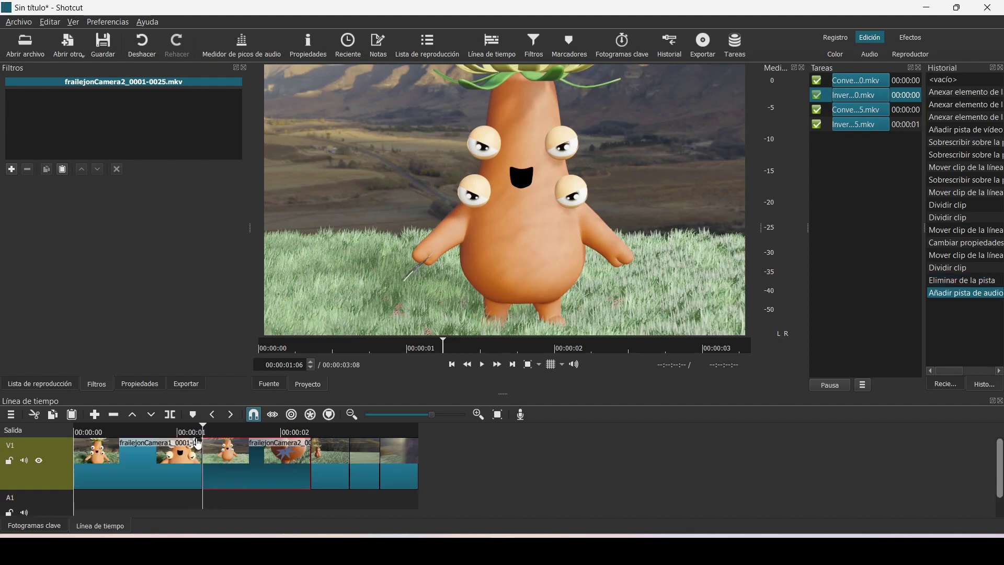
left_click(112, 498)
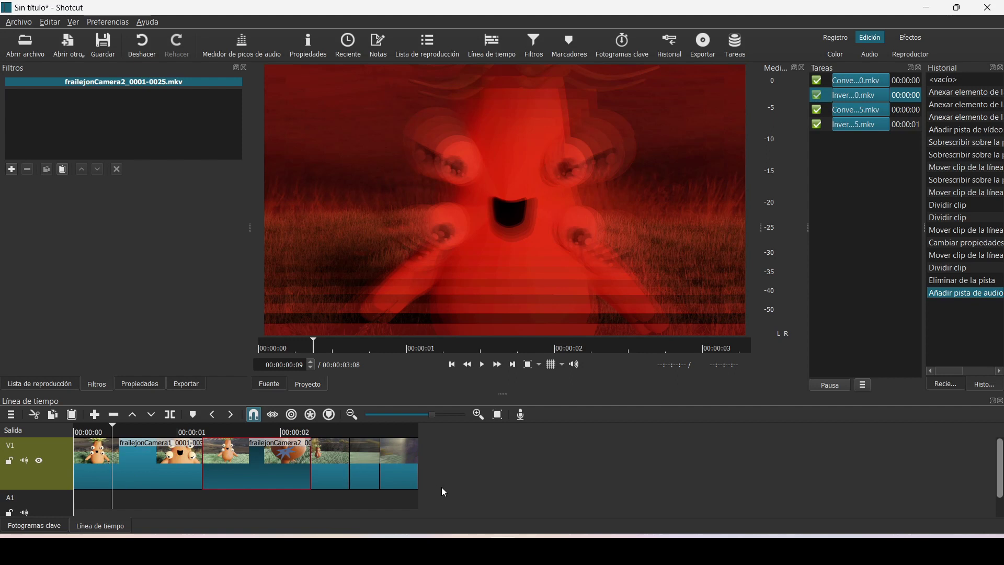
key("End")
- In the advanced export codec settings, set the video quality to 85 %
left_click(181, 388)
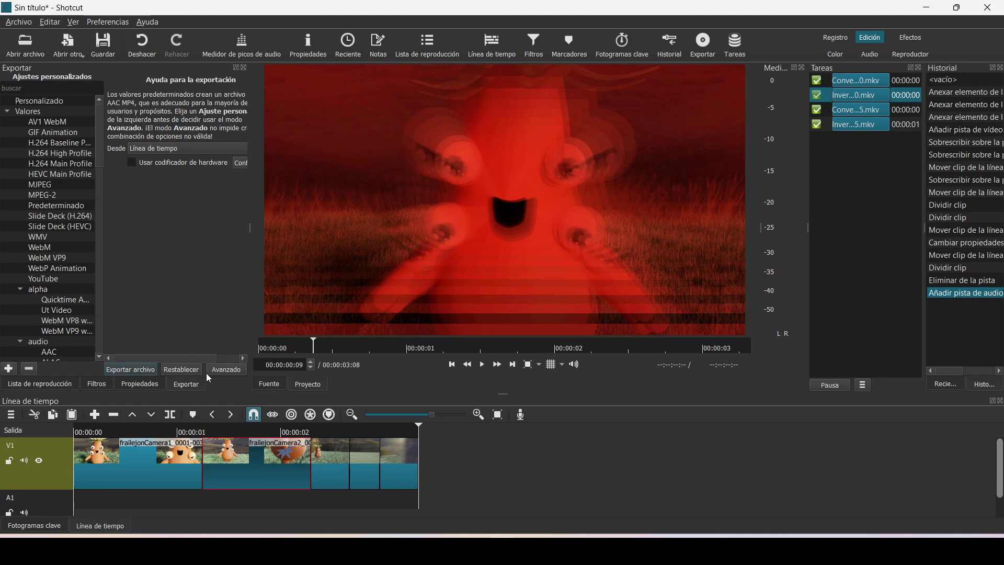
left_click(223, 370)
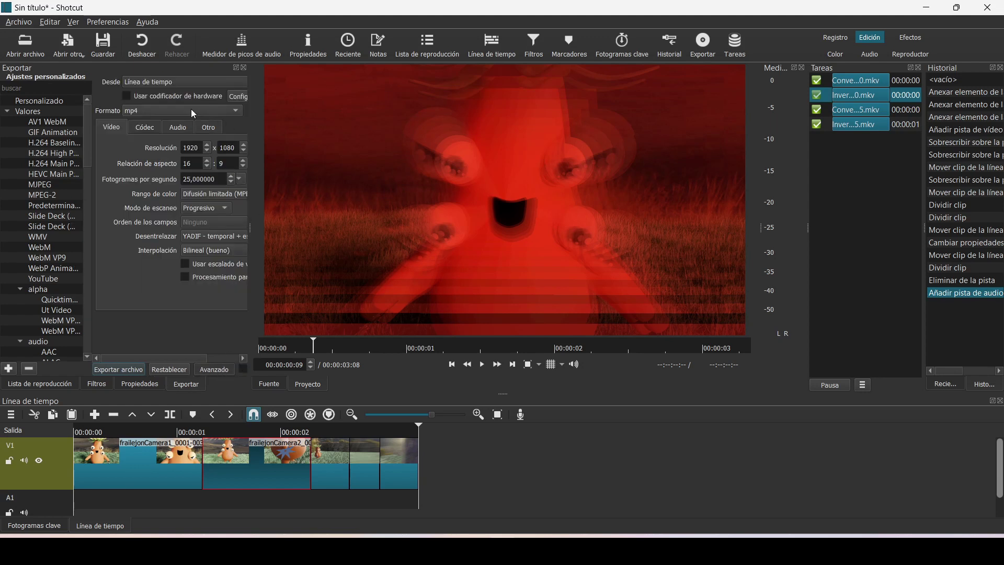
left_click(145, 129)
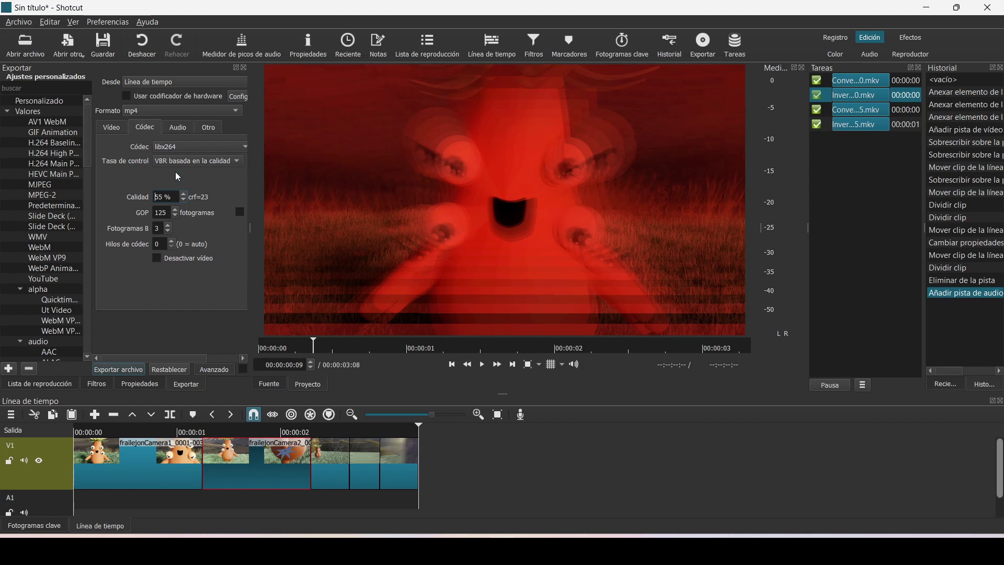
key("Page_Up")
key("Page_Up")
key("Page_Up")
left_click(162, 323)
- Export the timeline as 'testvideo' in the listos folder to start the render
left_click(128, 369)
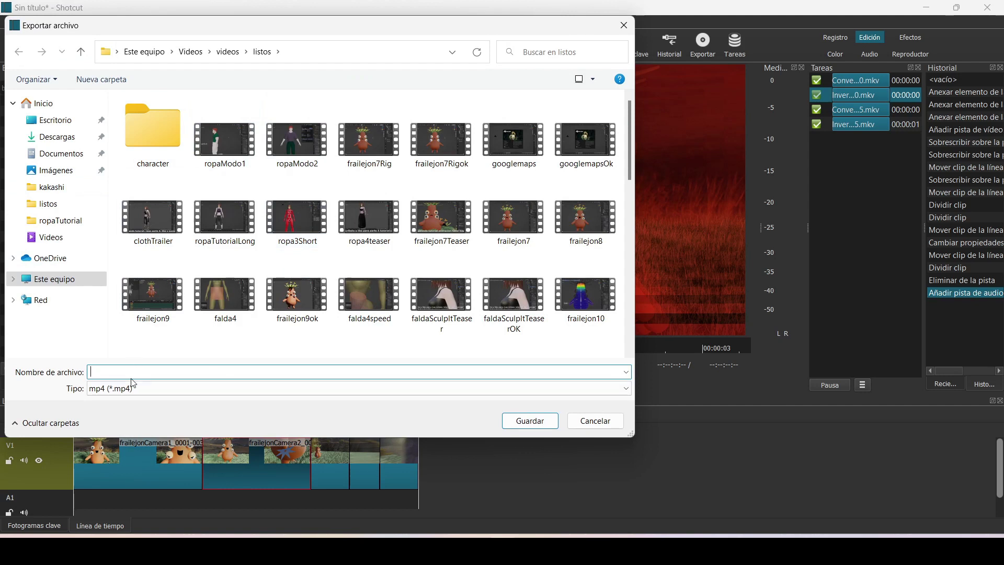
type("test.")
key("BackSpace")
type("video")
left_click(538, 421)
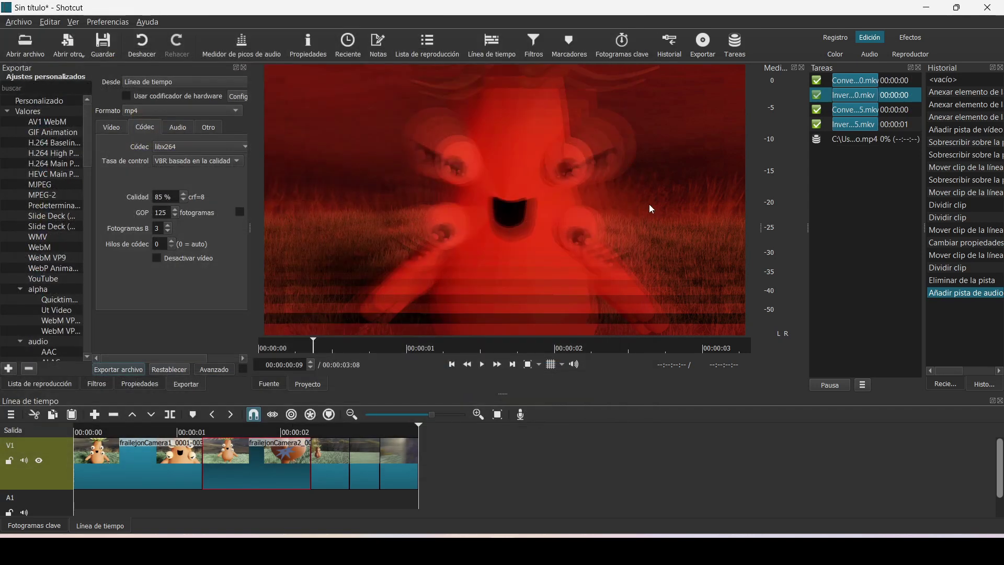